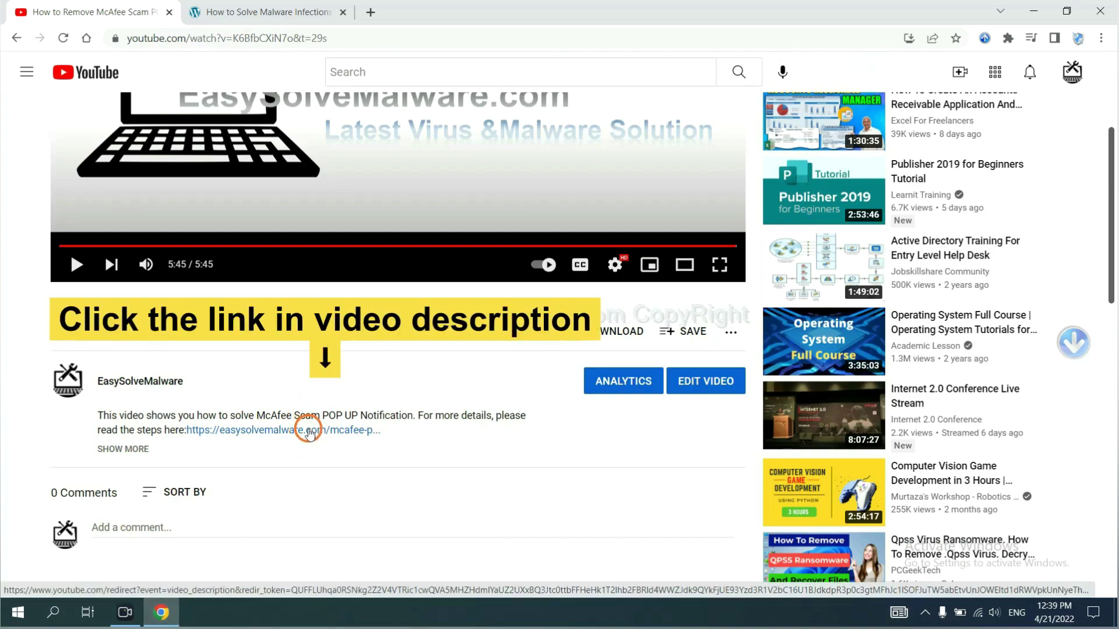
Step: Switch to the EasySolveMalware removal guide page in Chrome
left_click(288, 11)
scroll(1105, 288, "down", 1)
scroll(1105, 289, "down", 1)
scroll(1104, 289, "down", 1)
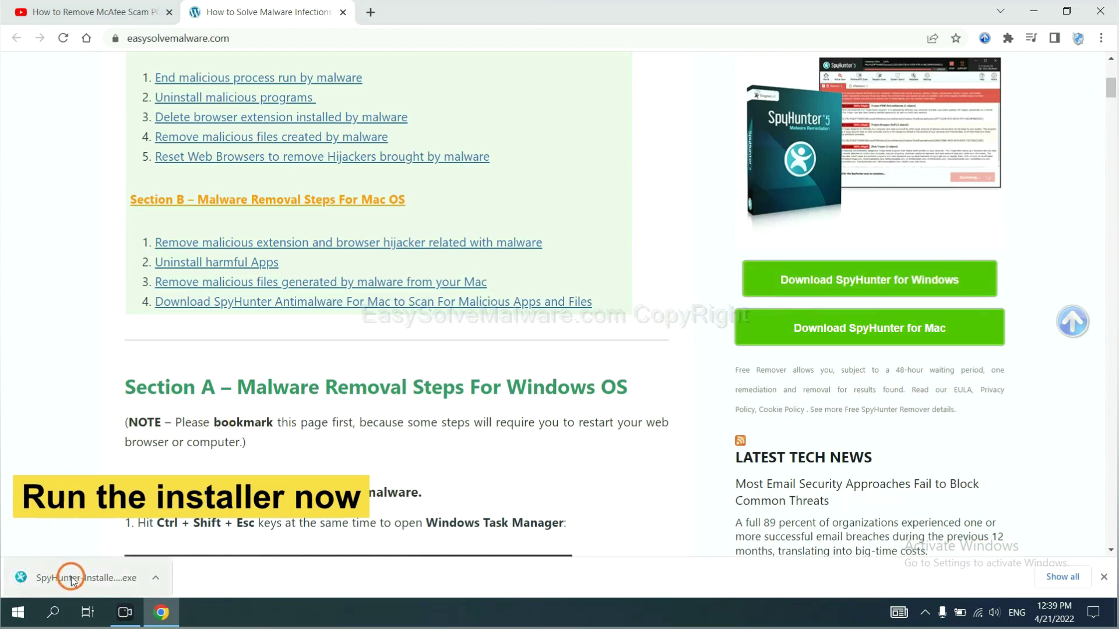
Step: Launch the SpyHunter 5 installer, choose English, accept the EULA and install it
left_click(70, 580)
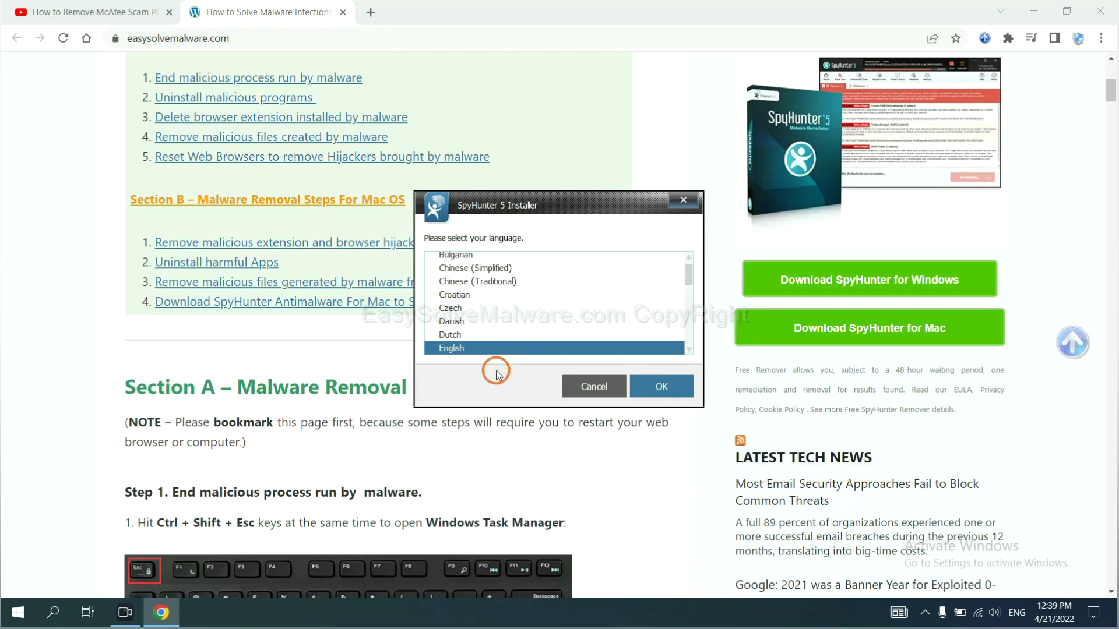
left_click(640, 380)
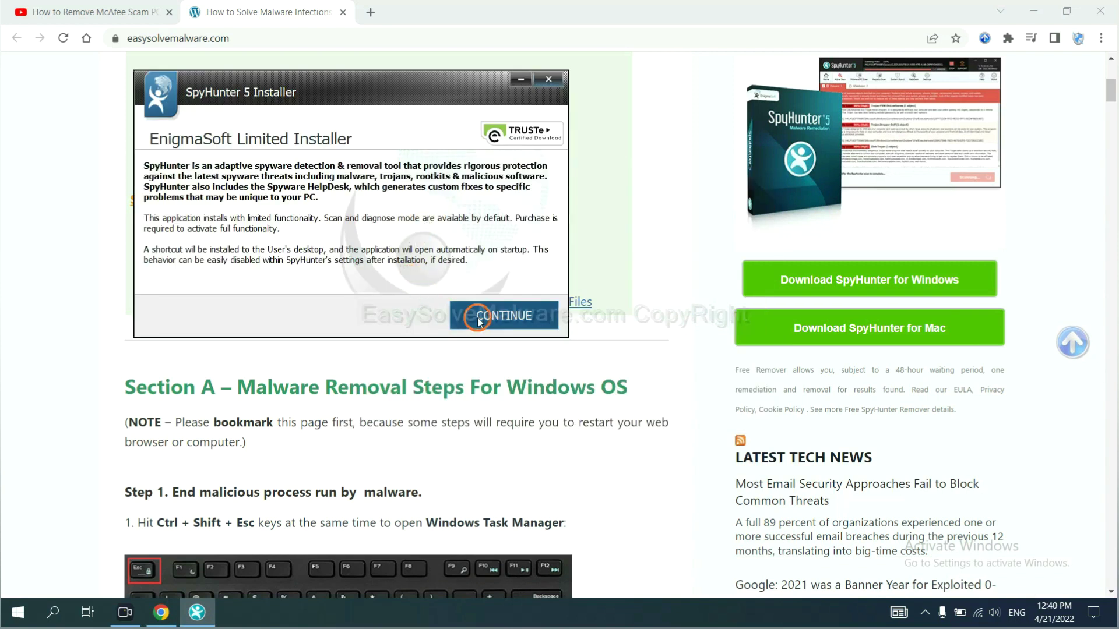
left_click(477, 319)
left_click(360, 279)
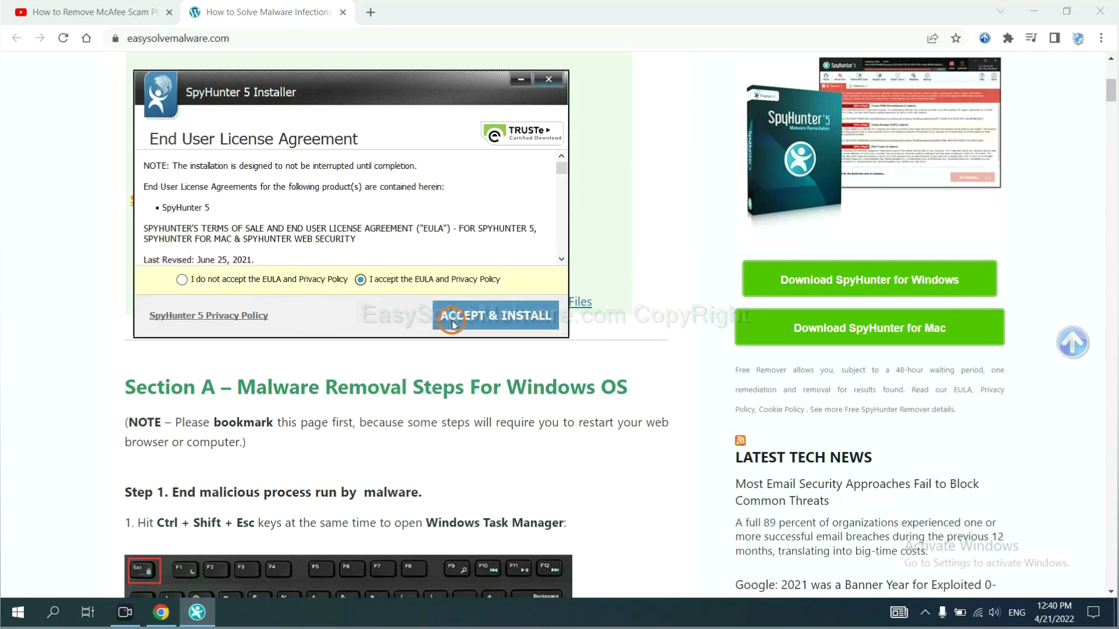
left_click(452, 317)
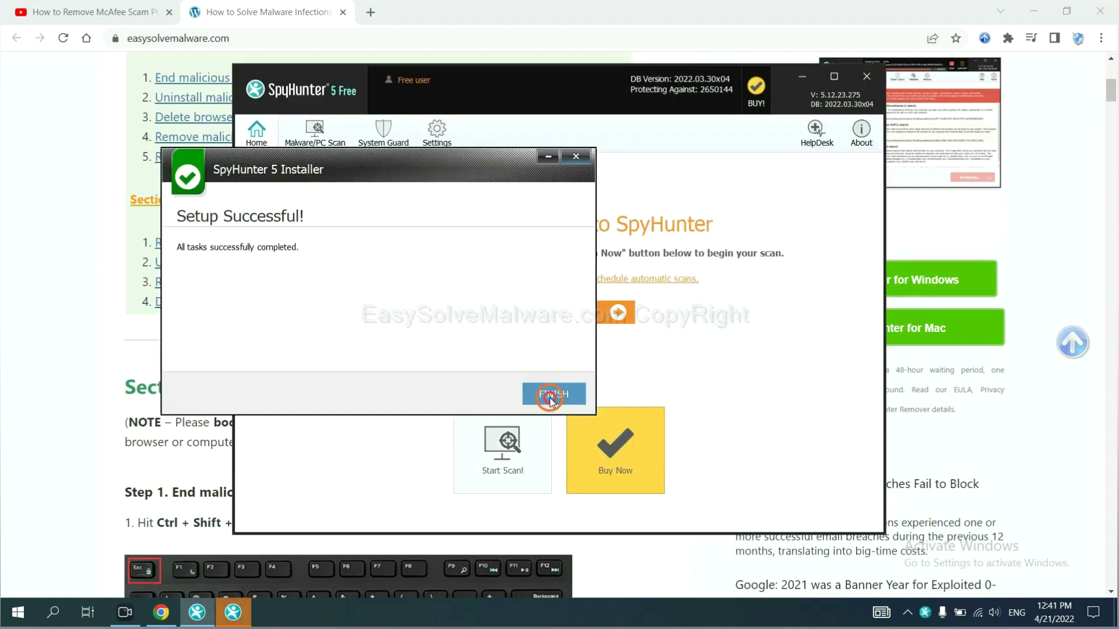
Step: Finish setup, run a SpyHunter scan and continue past the unknown objects results
left_click(549, 394)
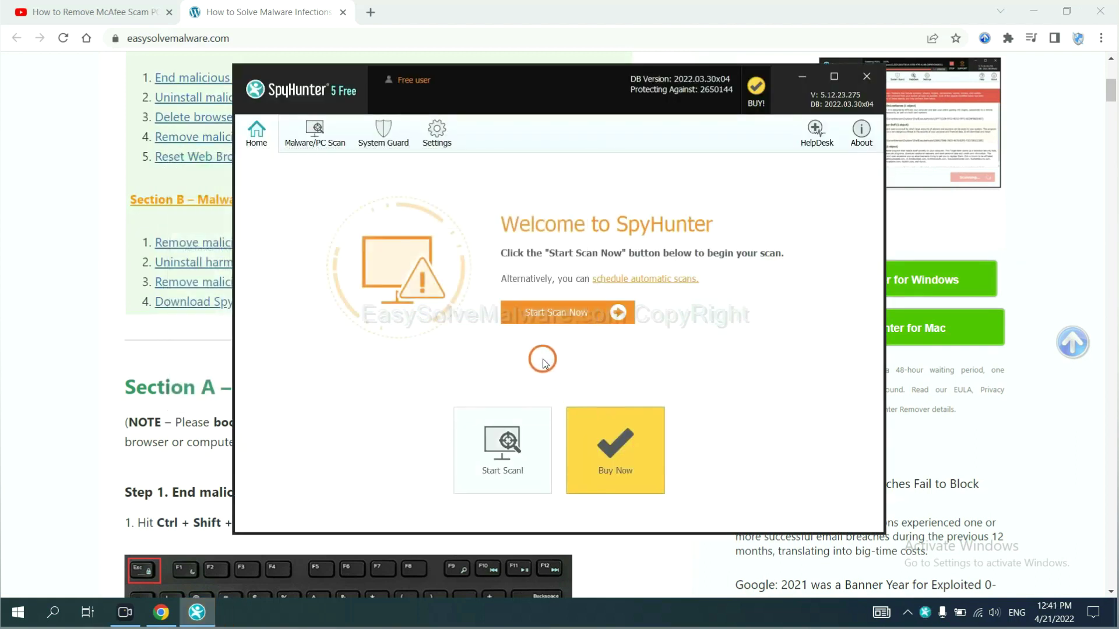
left_click(549, 316)
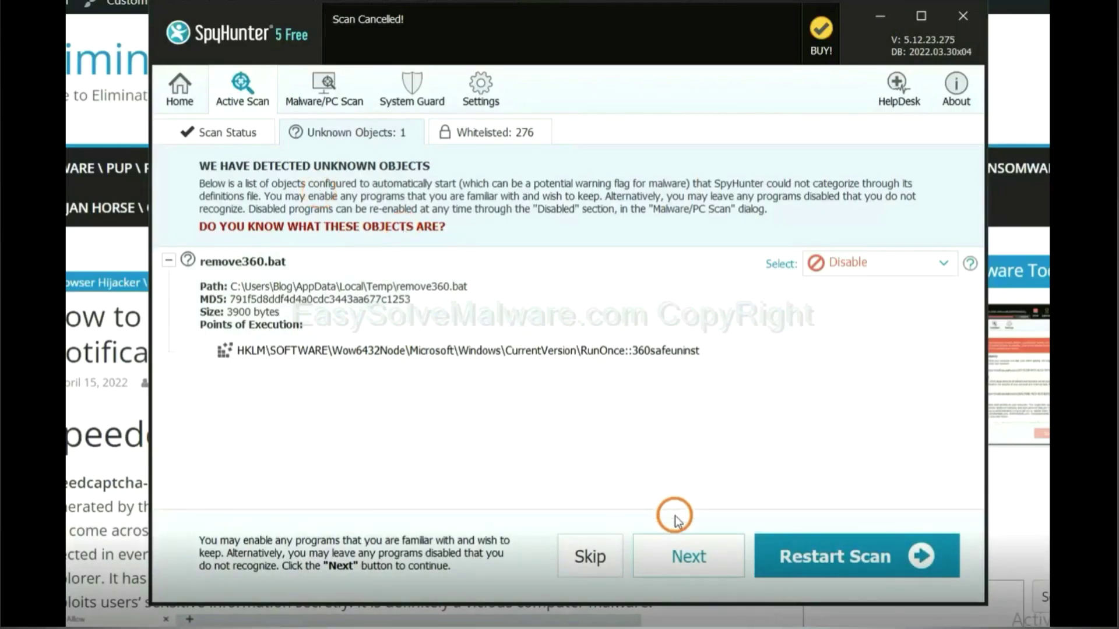
left_click(689, 557)
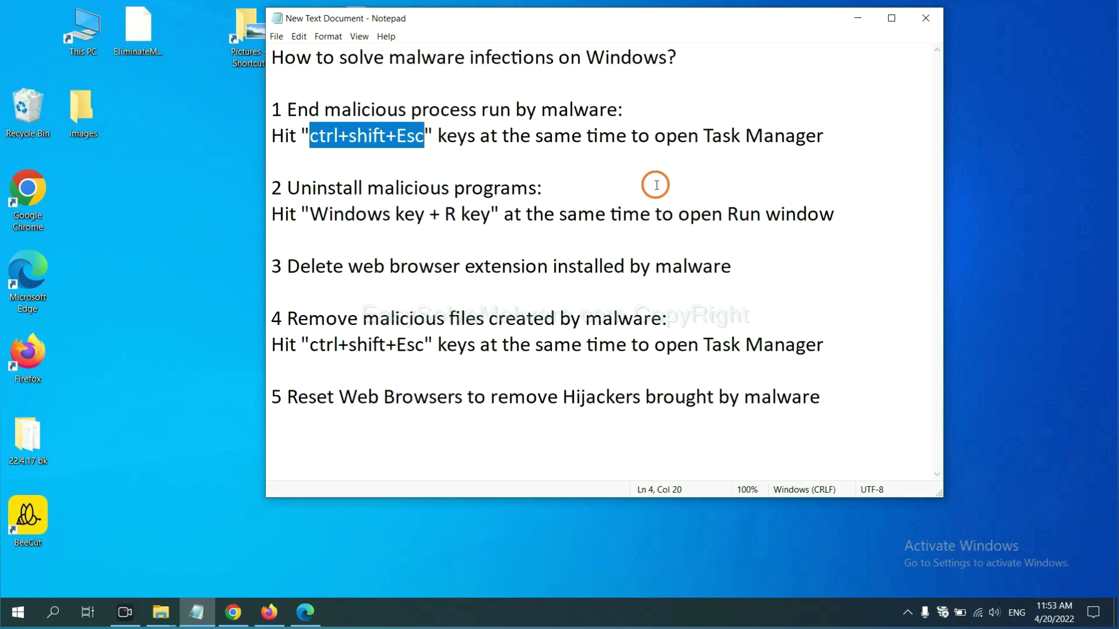
Step: Highlight the step 1 shortcut text and bring up Task Manager with Ctrl+Shift+Esc
left_click(400, 137)
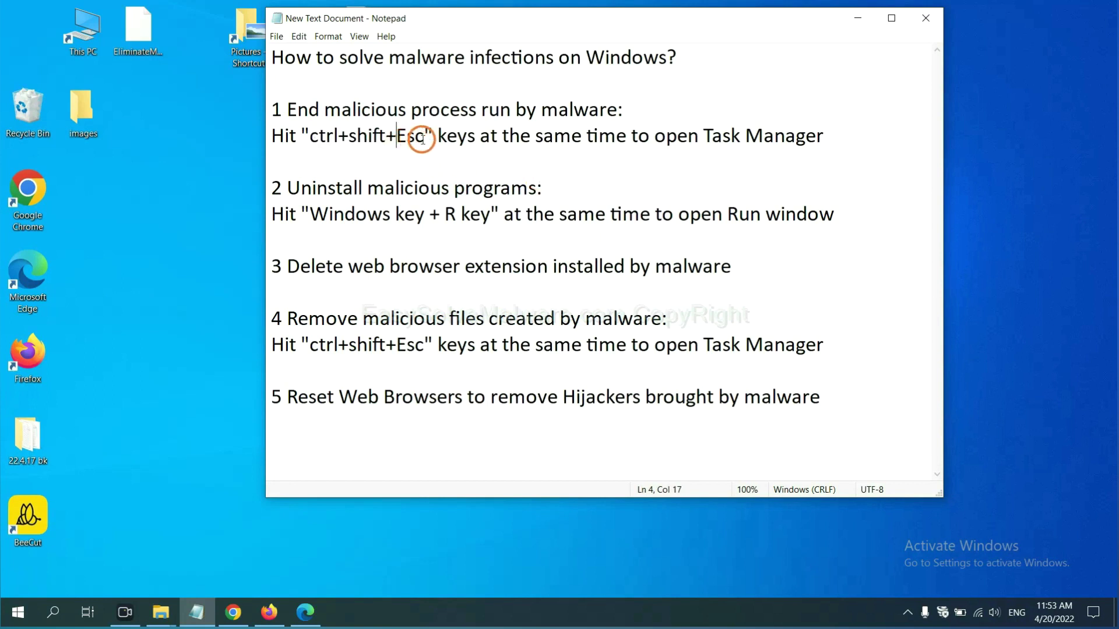
left_click_drag(425, 137, 311, 138)
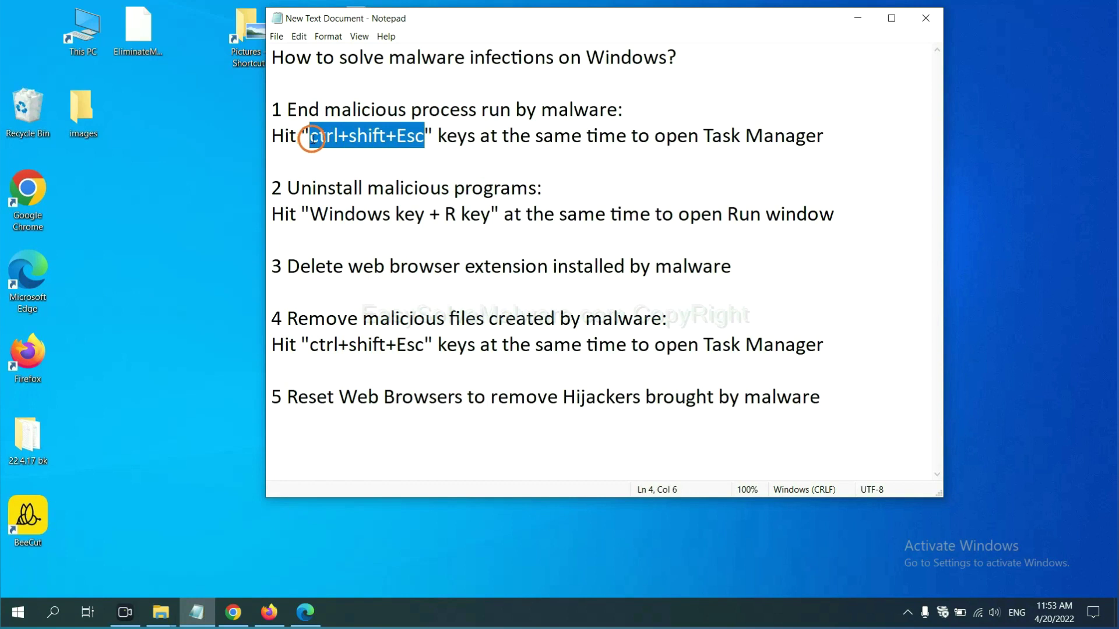
key("ctrl+shift+Escape")
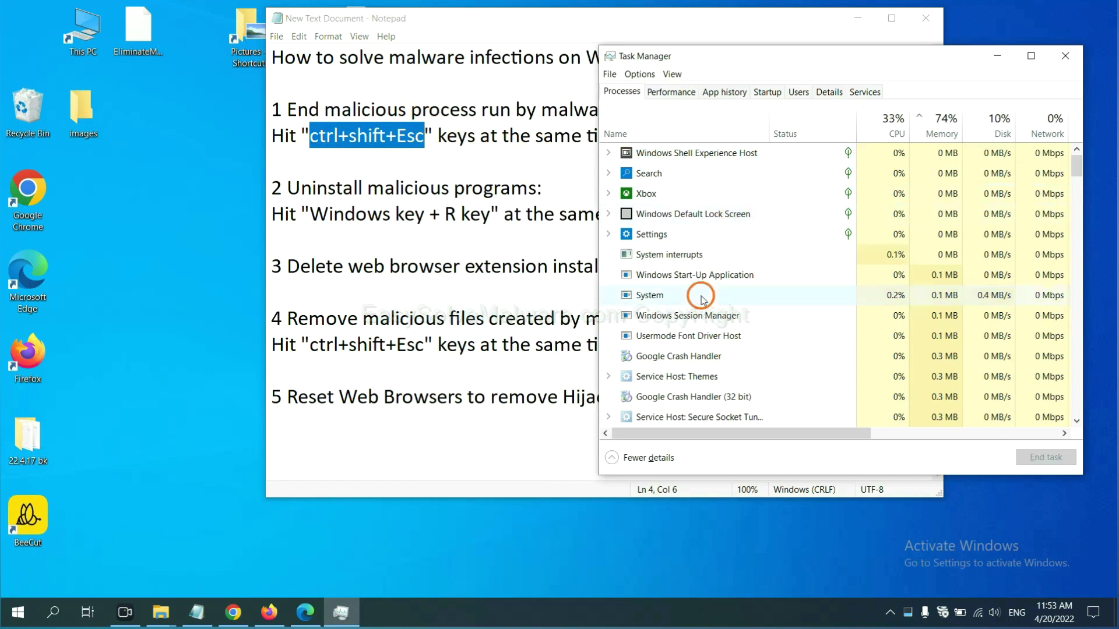
Step: Inspect the System and another process, then close Task Manager and return to the notes
left_click(746, 295)
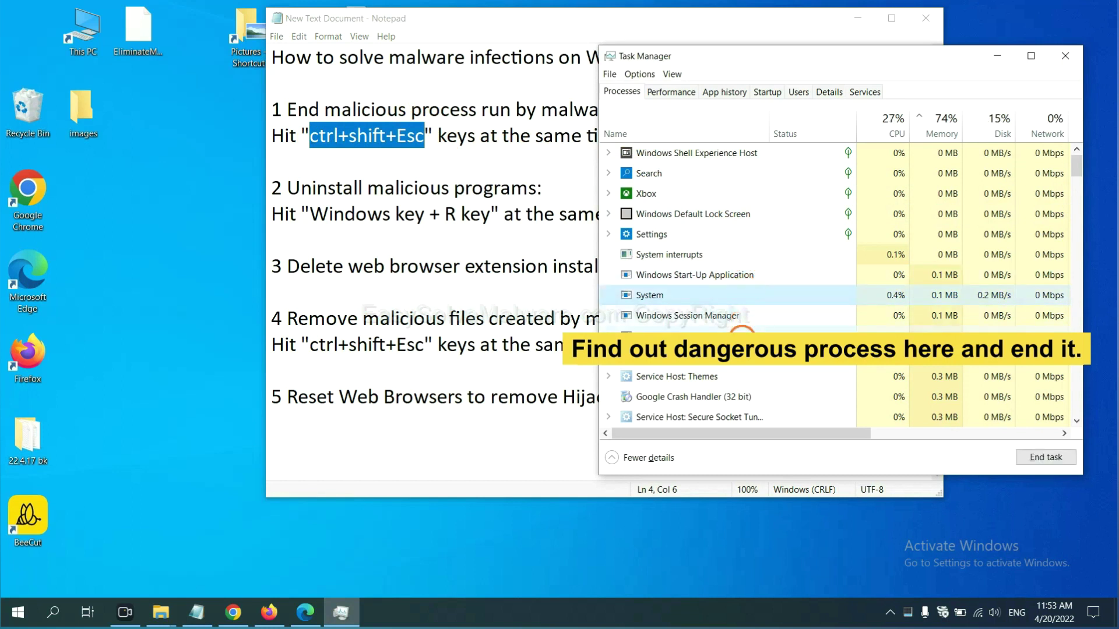
left_click(741, 335)
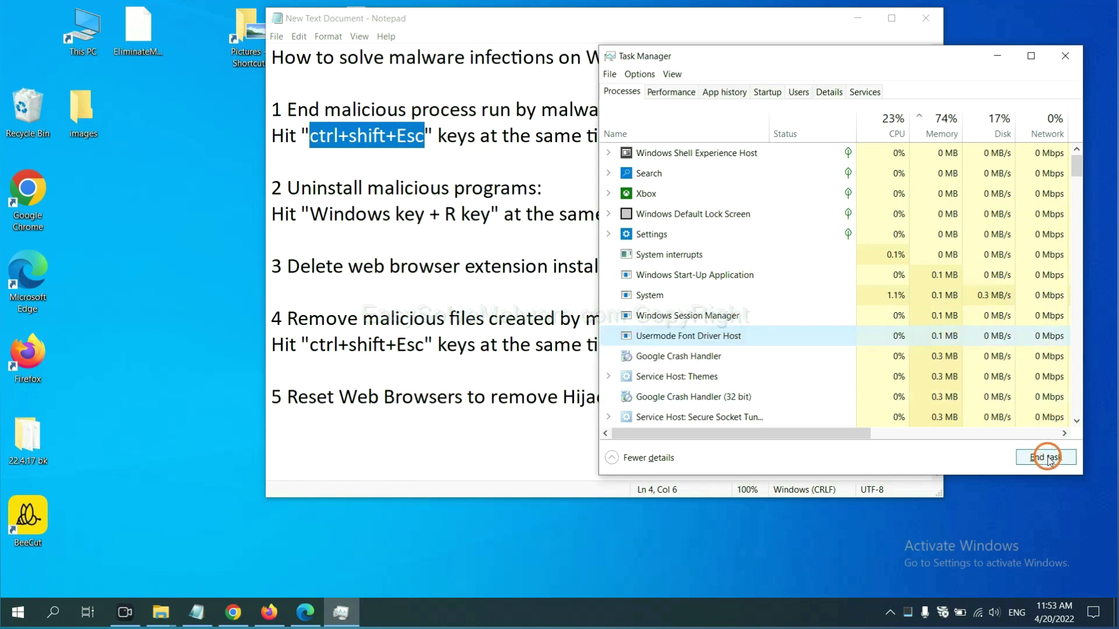
left_click(1061, 58)
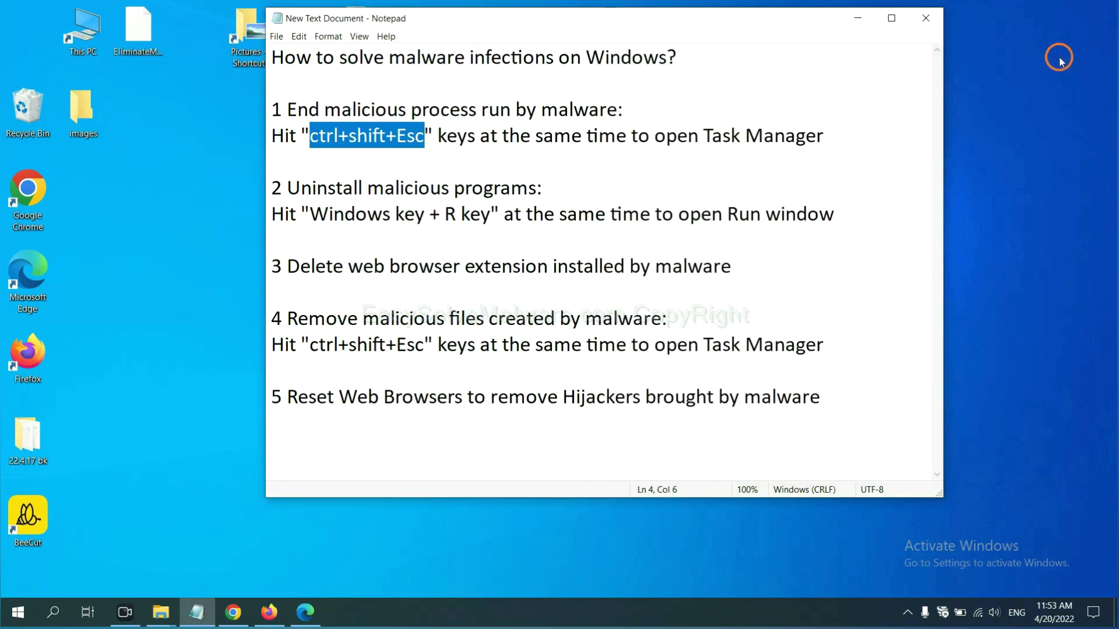
left_click(693, 239)
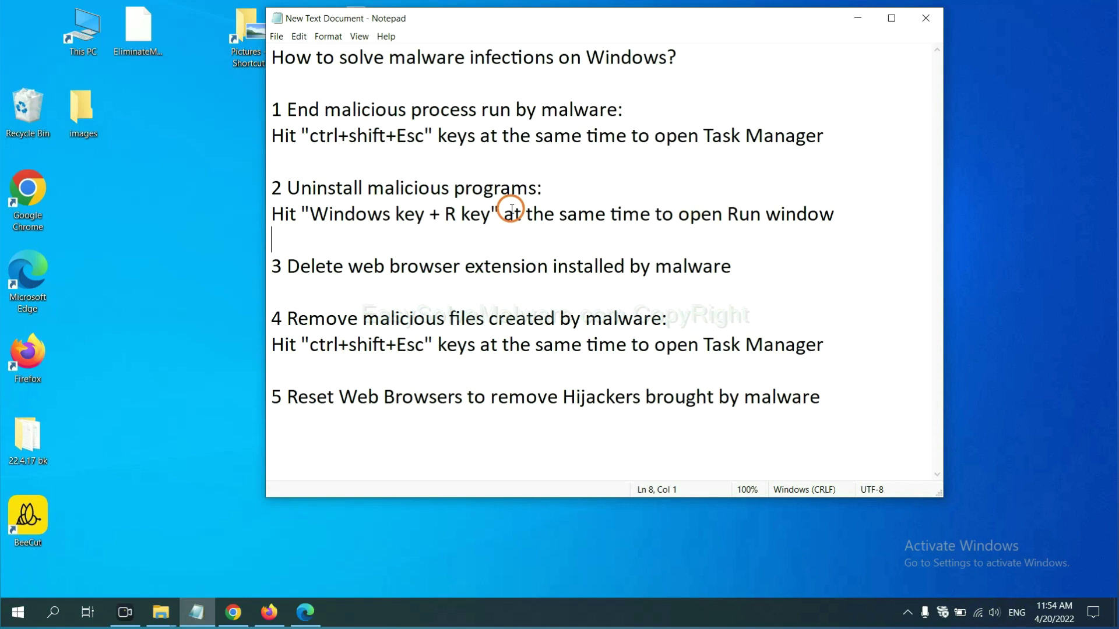
Step: Open the Run window from step 2 and launch Control Panel from it
left_click_drag(310, 219, 487, 226)
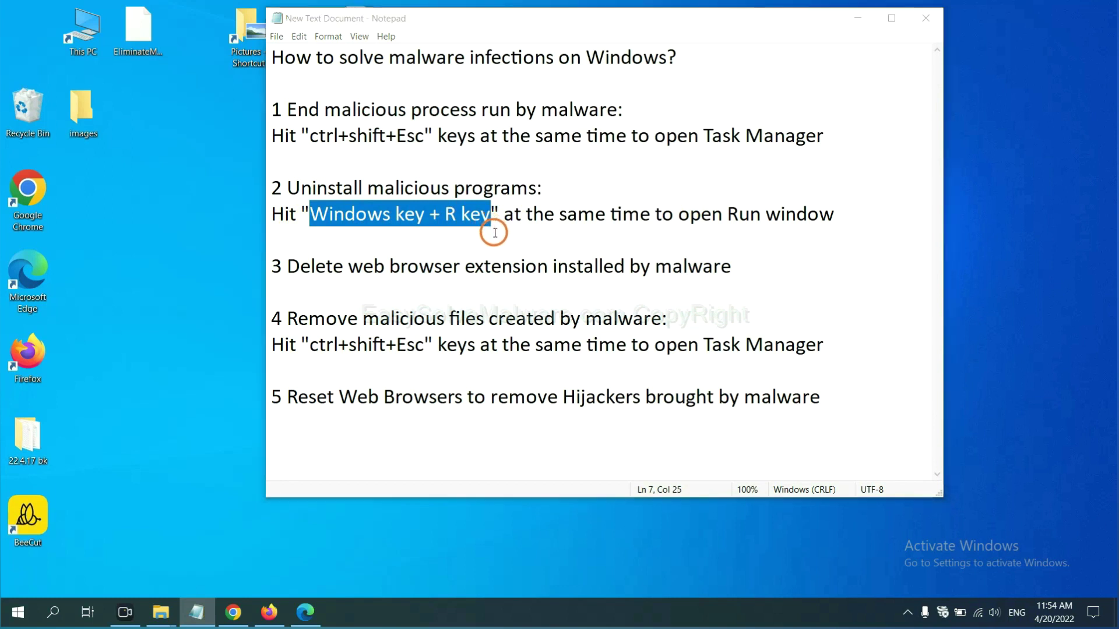
key("super+r")
left_click_drag(124, 456, 853, 194)
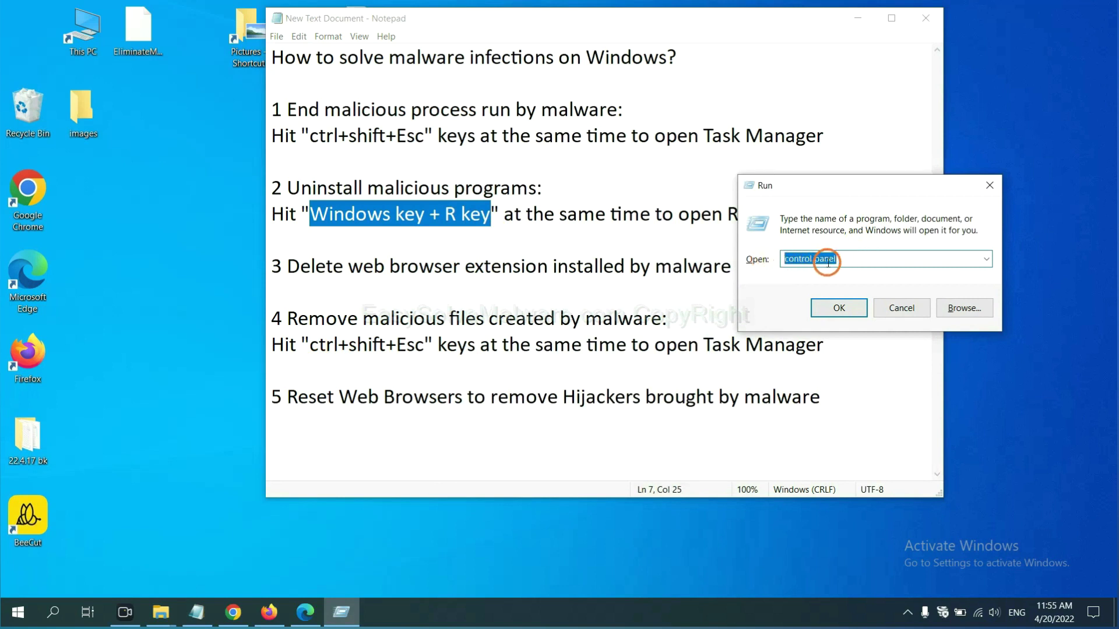
left_click(835, 310)
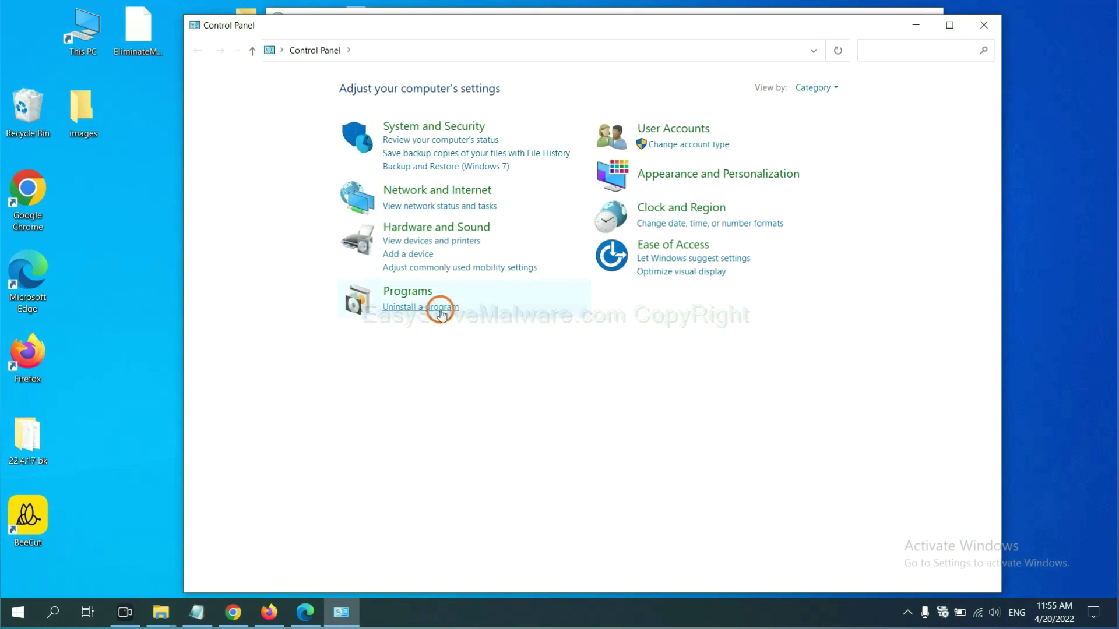
Step: Select Xiph.Org Open Codecs in Programs and Features, then close the window
left_click(441, 313)
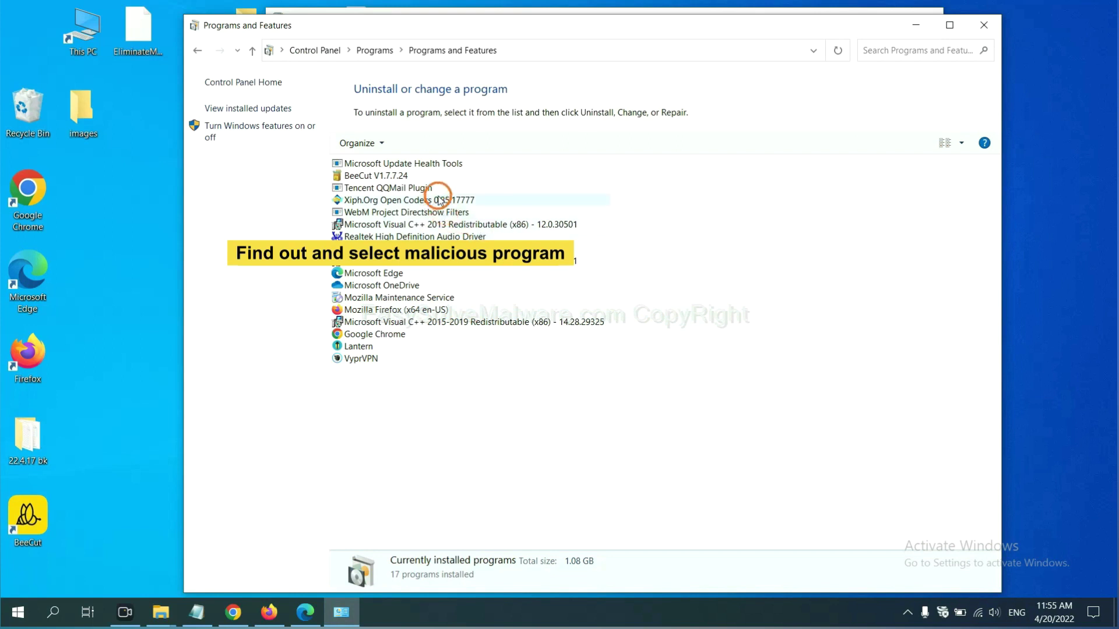
left_click(440, 202)
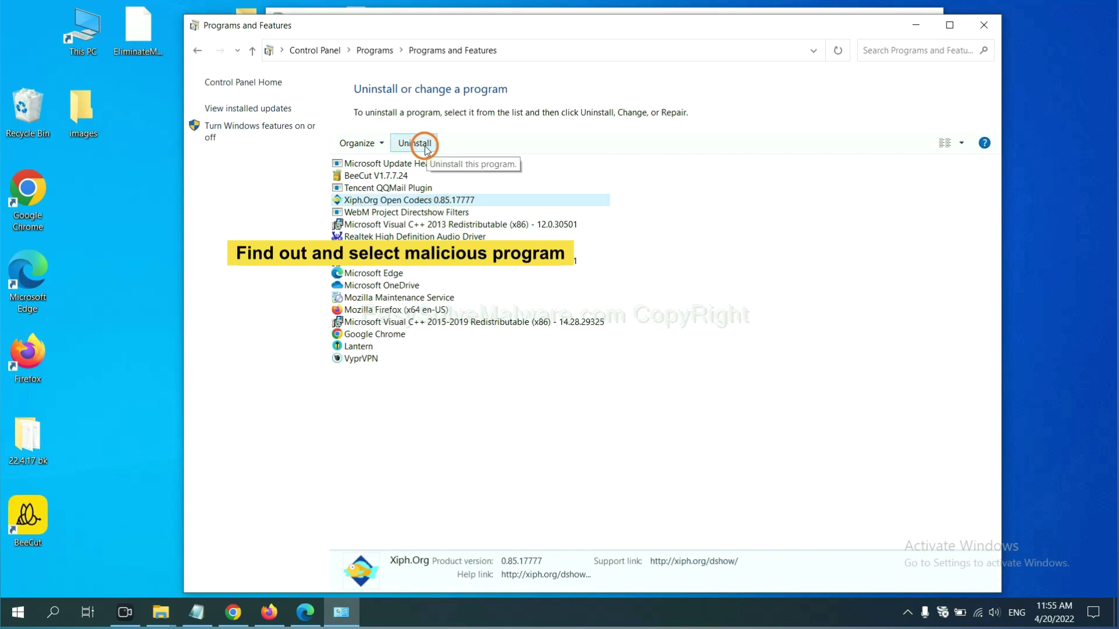
left_click(984, 26)
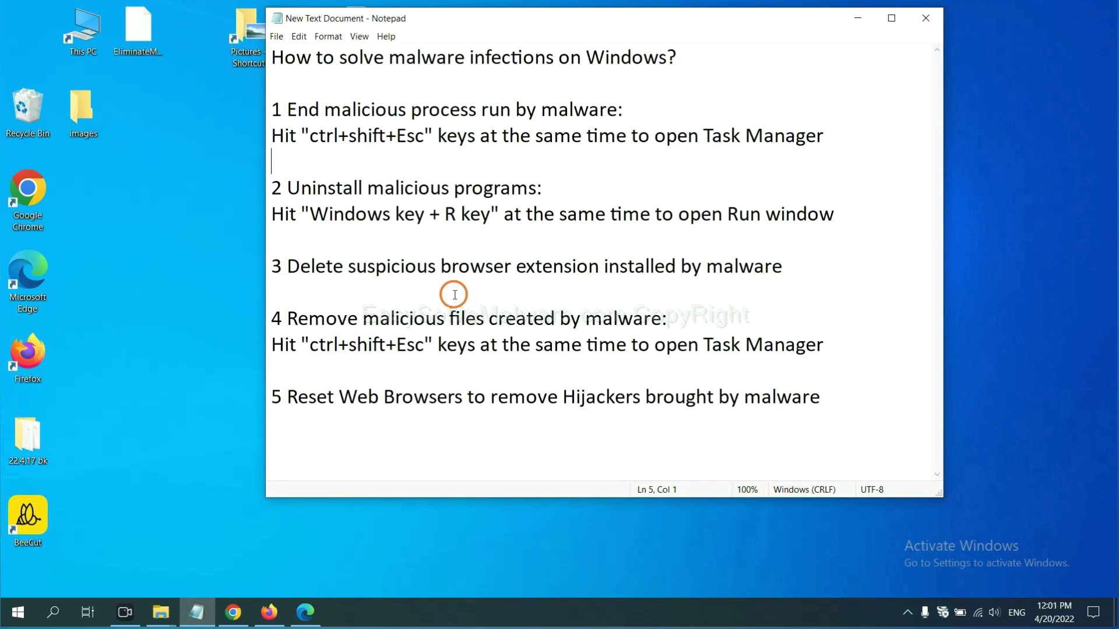
Step: Bring up Chrome's Extensions page listing Scroll To Top
left_click(236, 610)
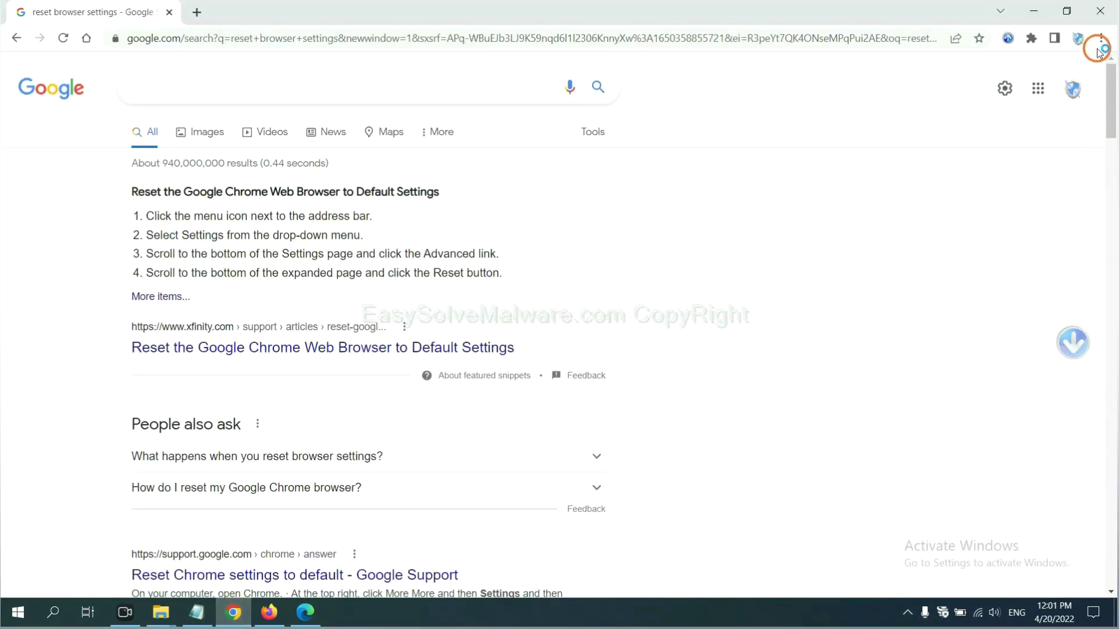
left_click(1101, 44)
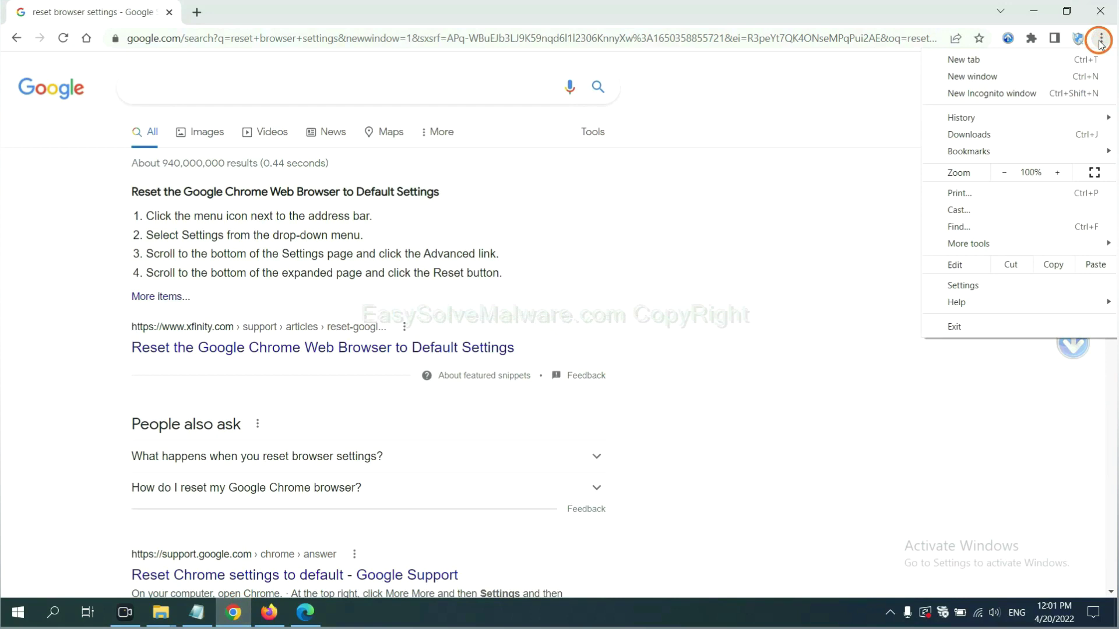
mouse_move(969, 243)
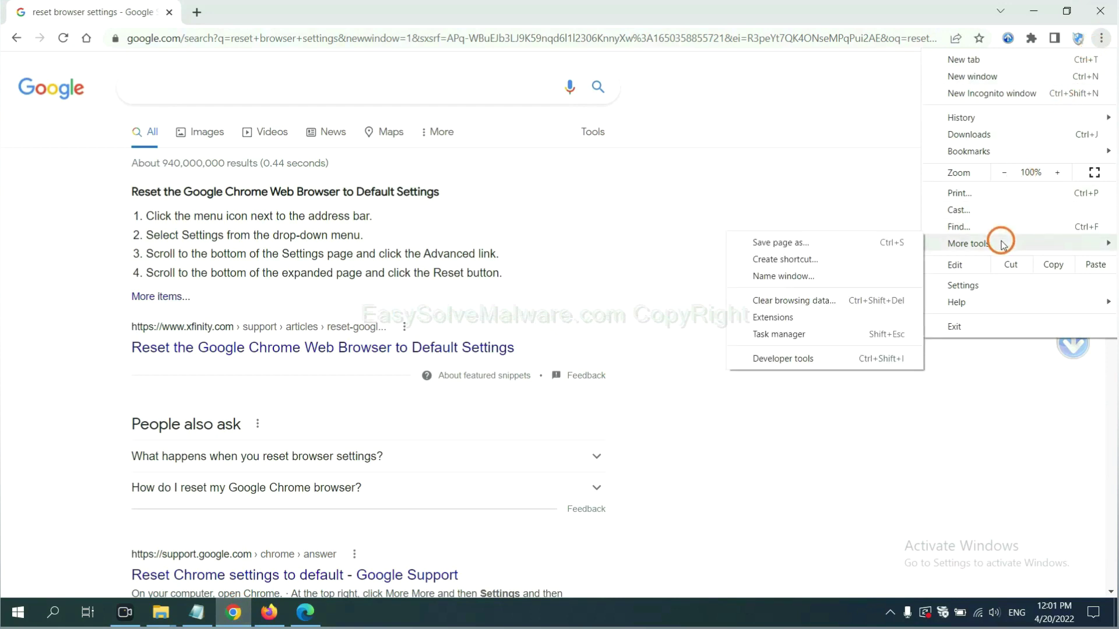
left_click(822, 315)
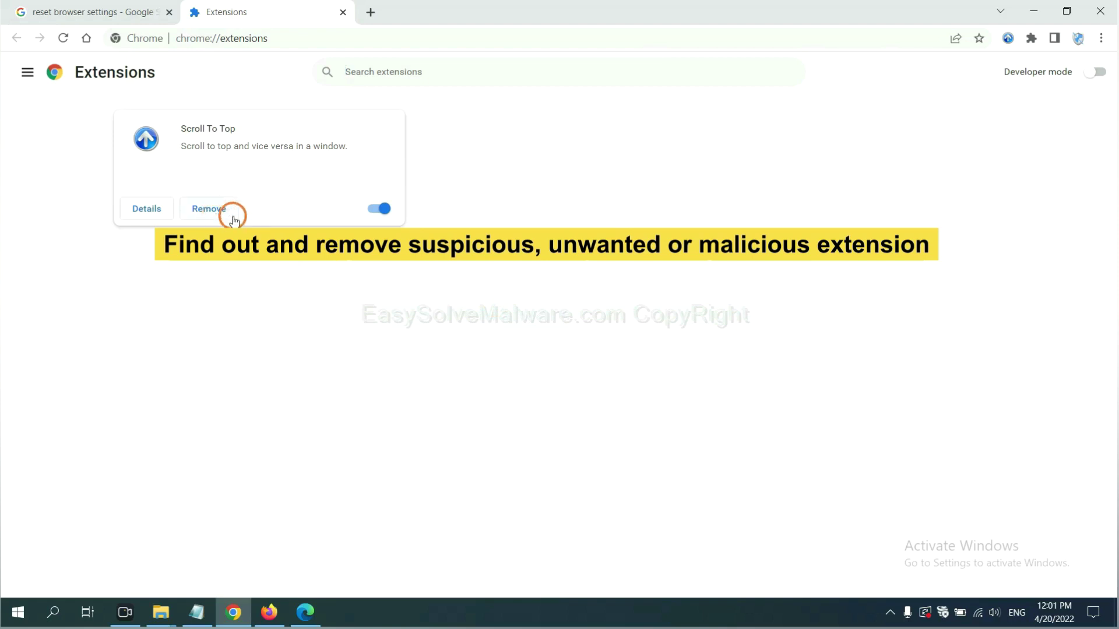
Step: Show the removal options for GIPHY for Firefox in the Add-ons Manager, then move to Edge
left_click(269, 612)
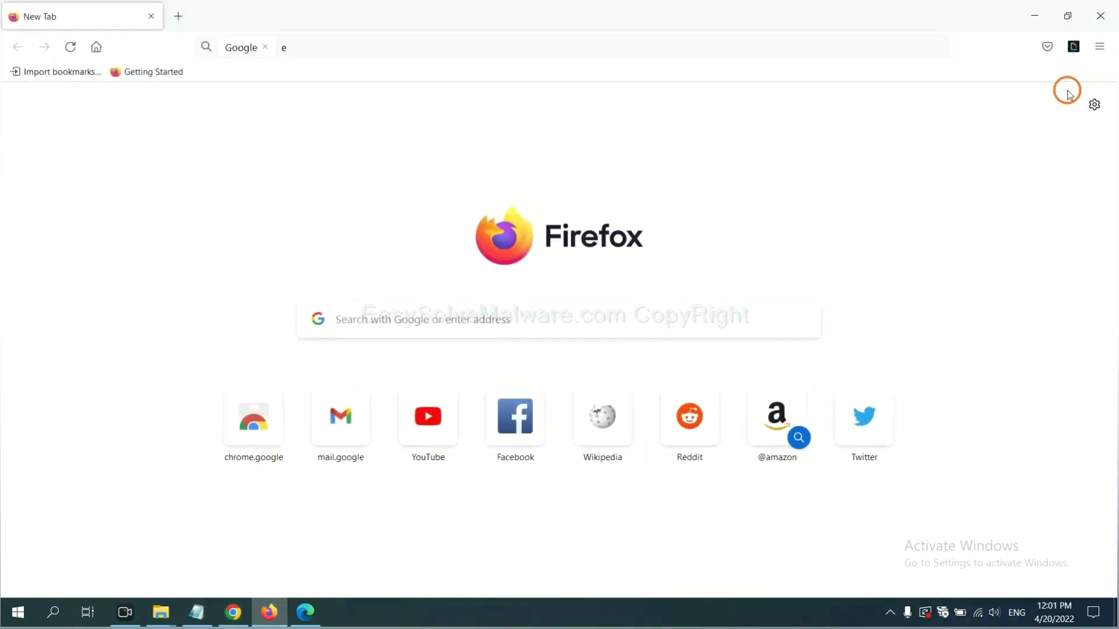
left_click(1105, 51)
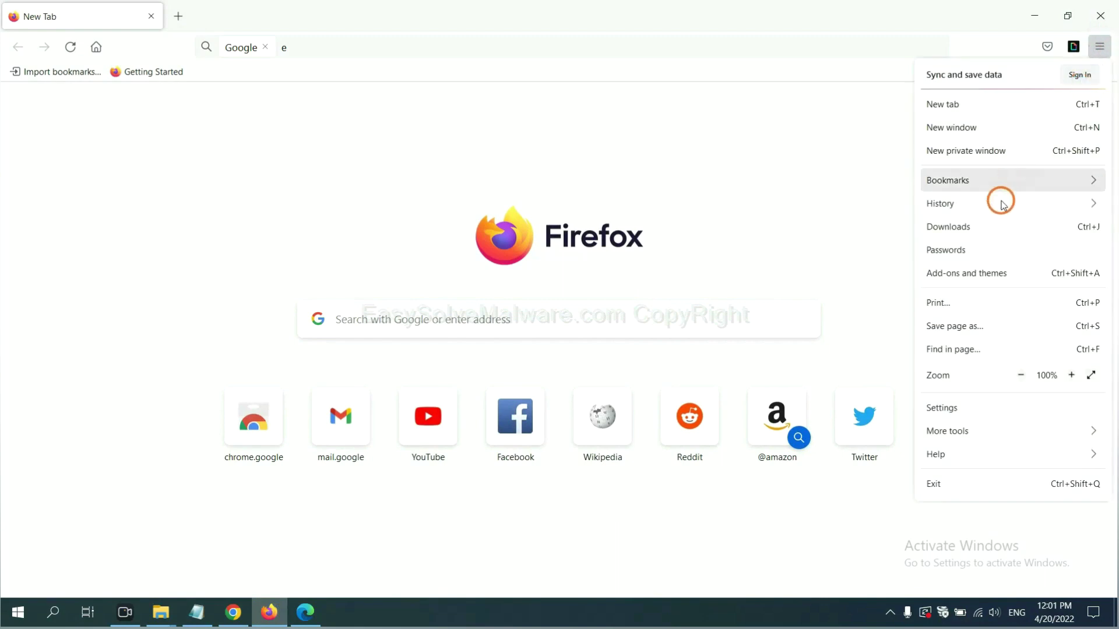
left_click(977, 281)
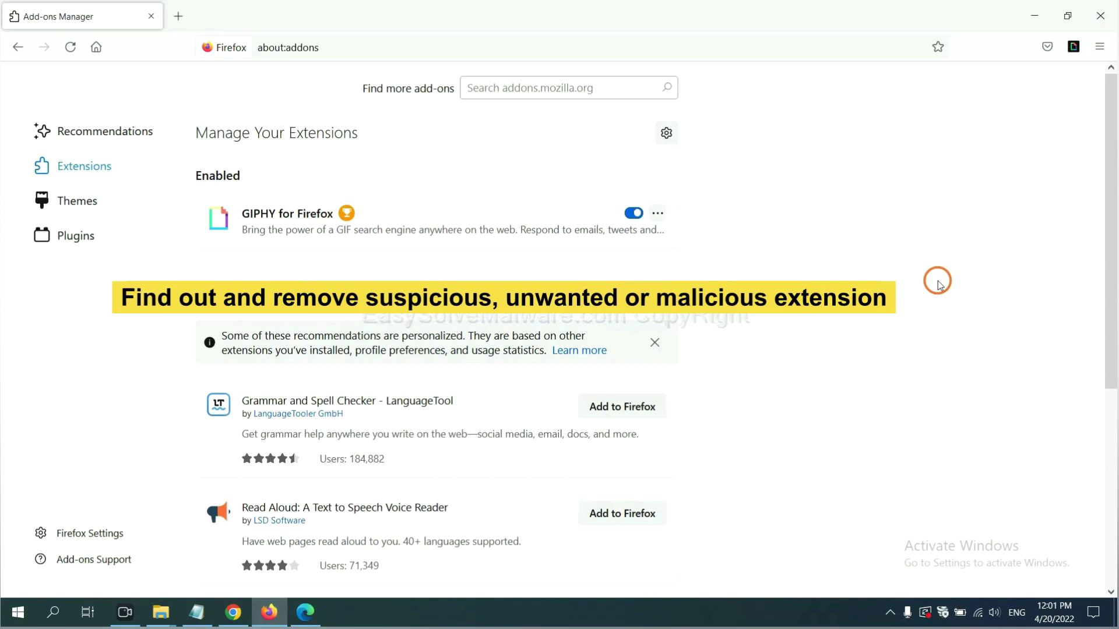
left_click(658, 213)
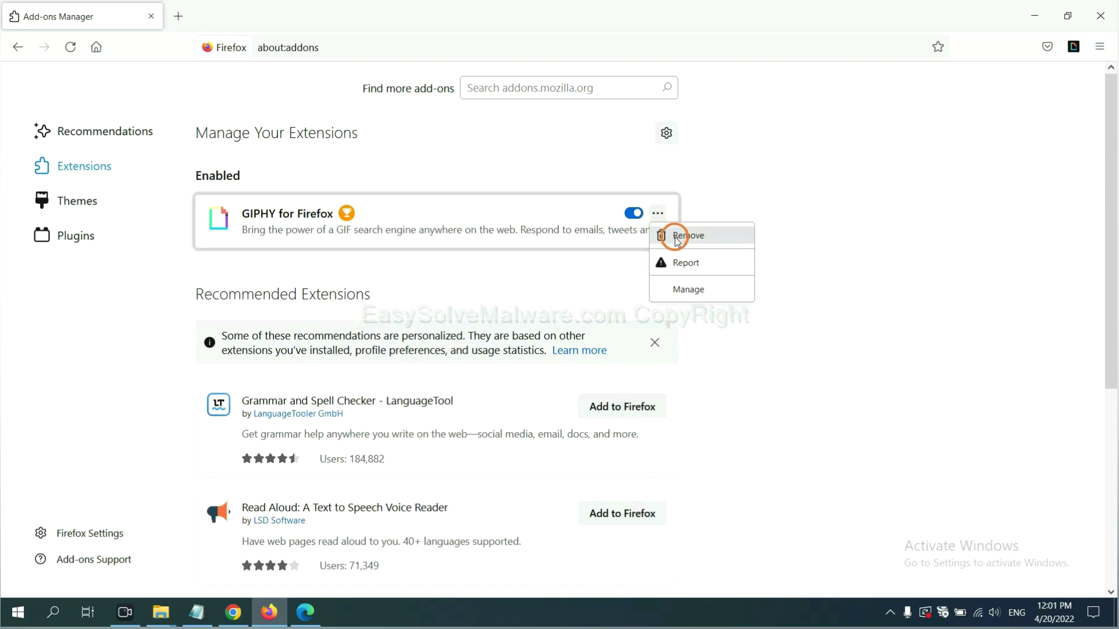
left_click(304, 612)
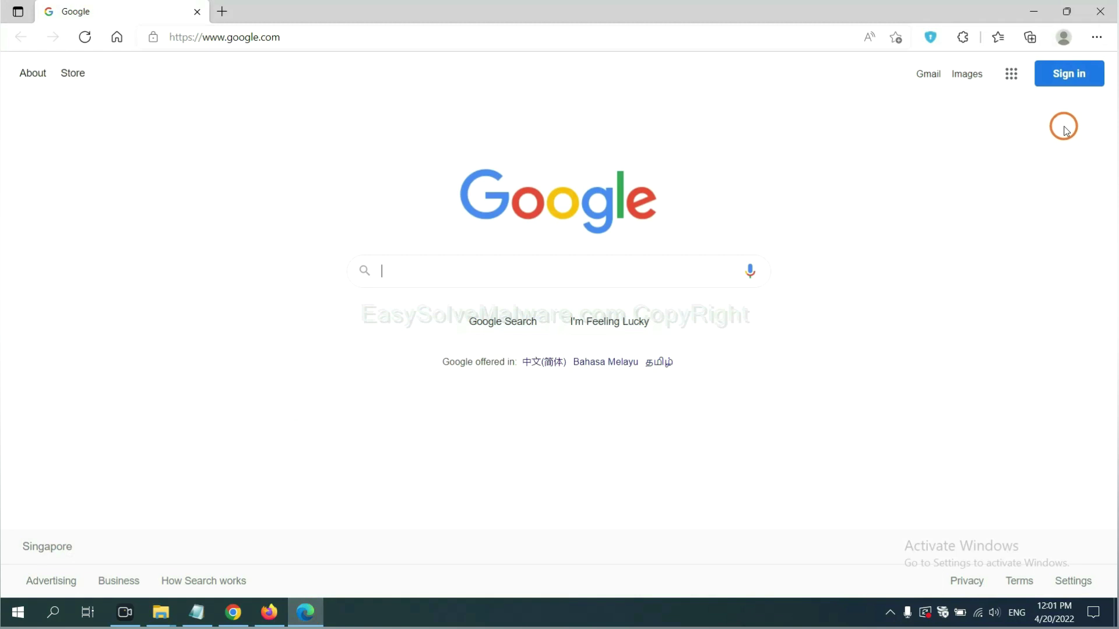
Step: Remove the ArcVpn Free Fast VPN Proxy extension from Edge's Extensions page
left_click(1096, 37)
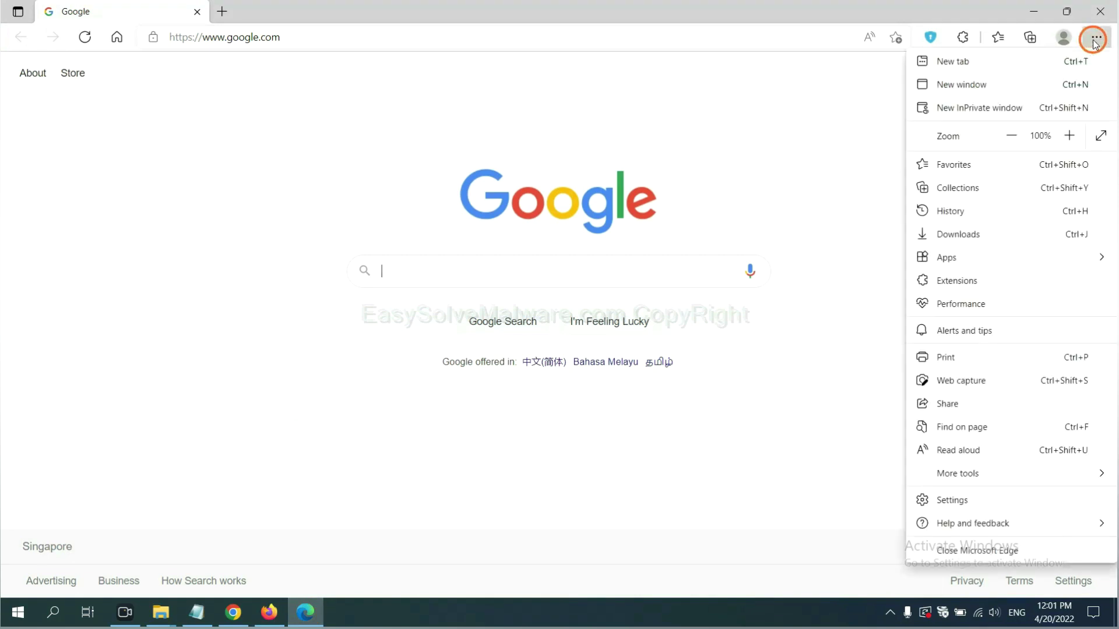
right_click(962, 282)
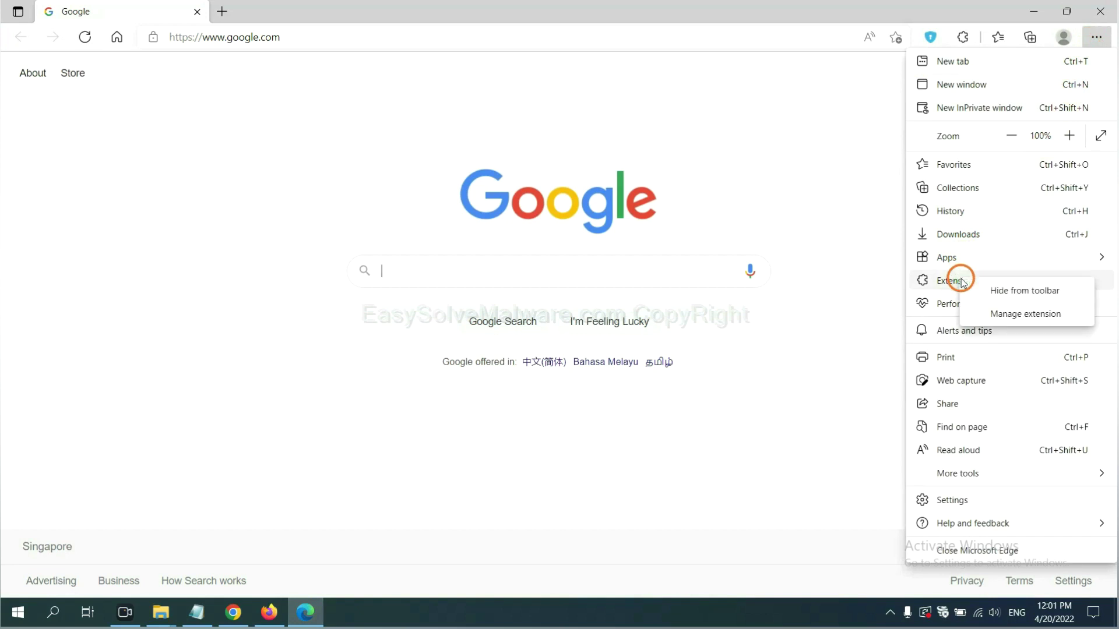
left_click(1003, 315)
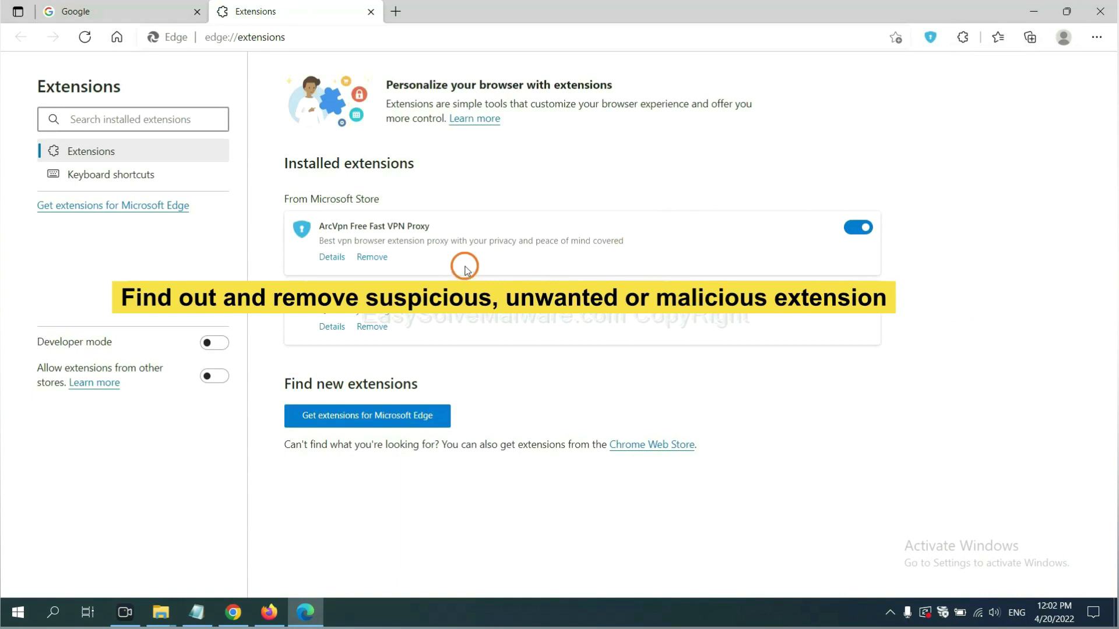
left_click(372, 257)
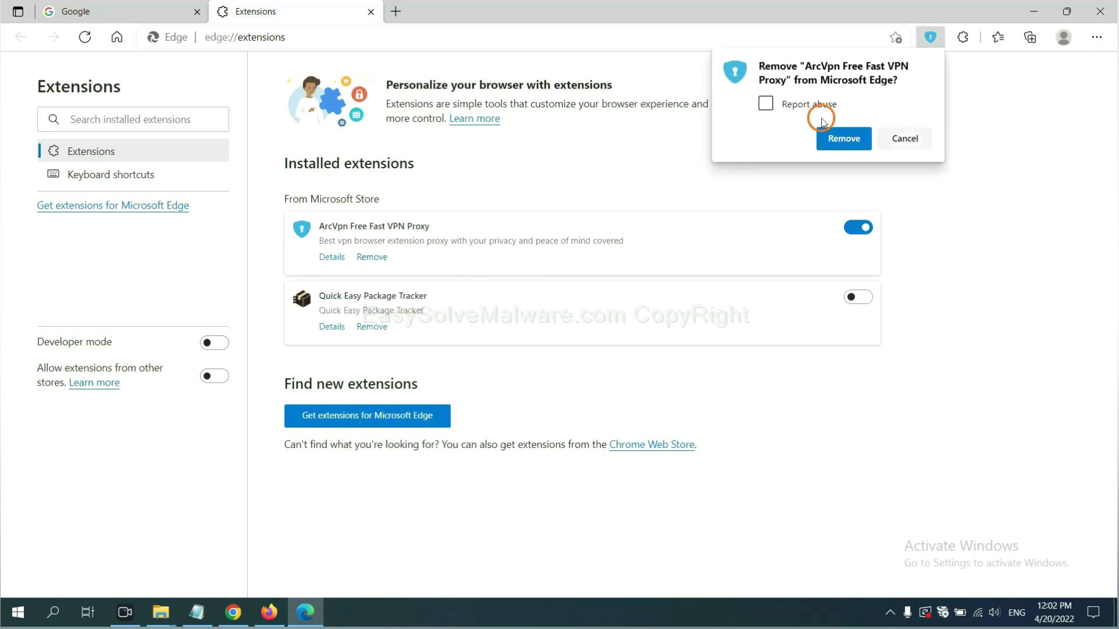
left_click(836, 140)
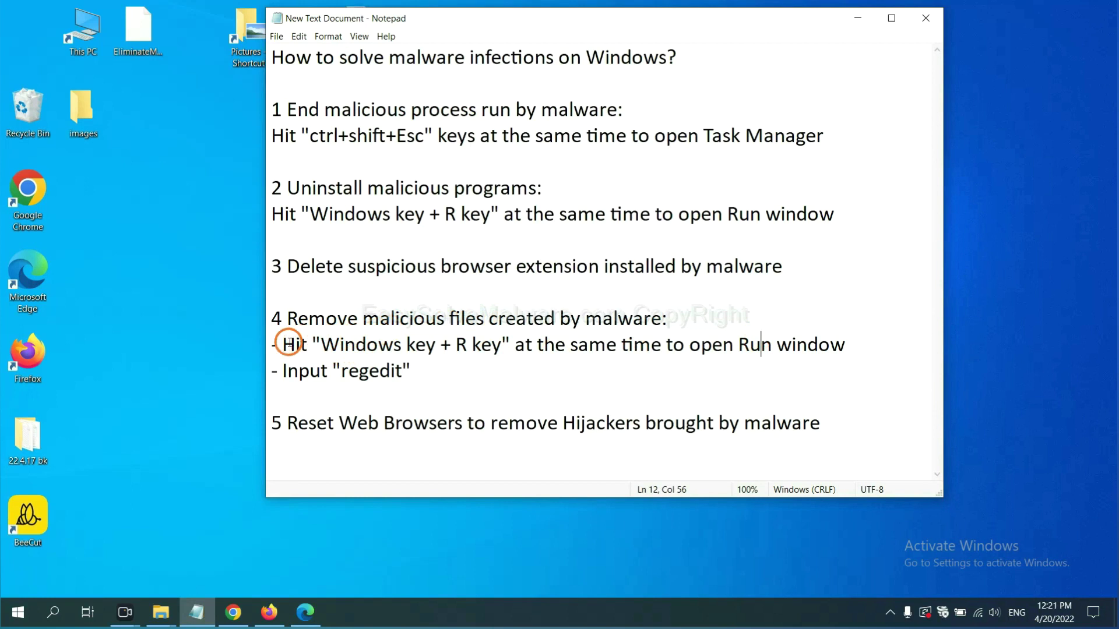
Step: Launch the Registry Editor by running 'regedit' from the Run dialog, per the outlined step
left_click_drag(283, 345, 635, 361)
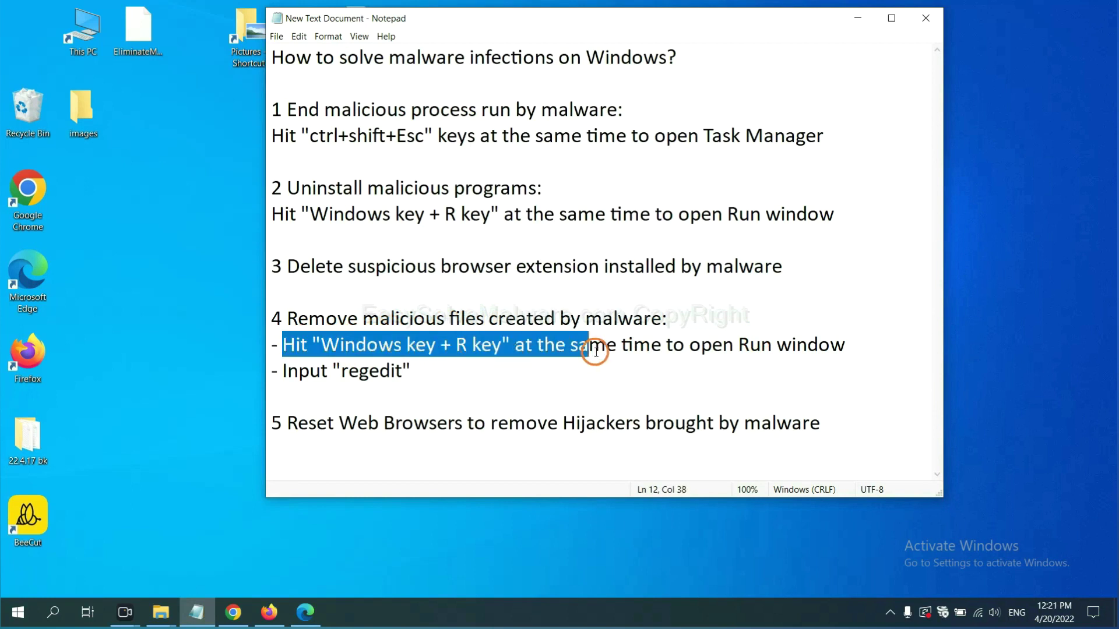
left_click(649, 353)
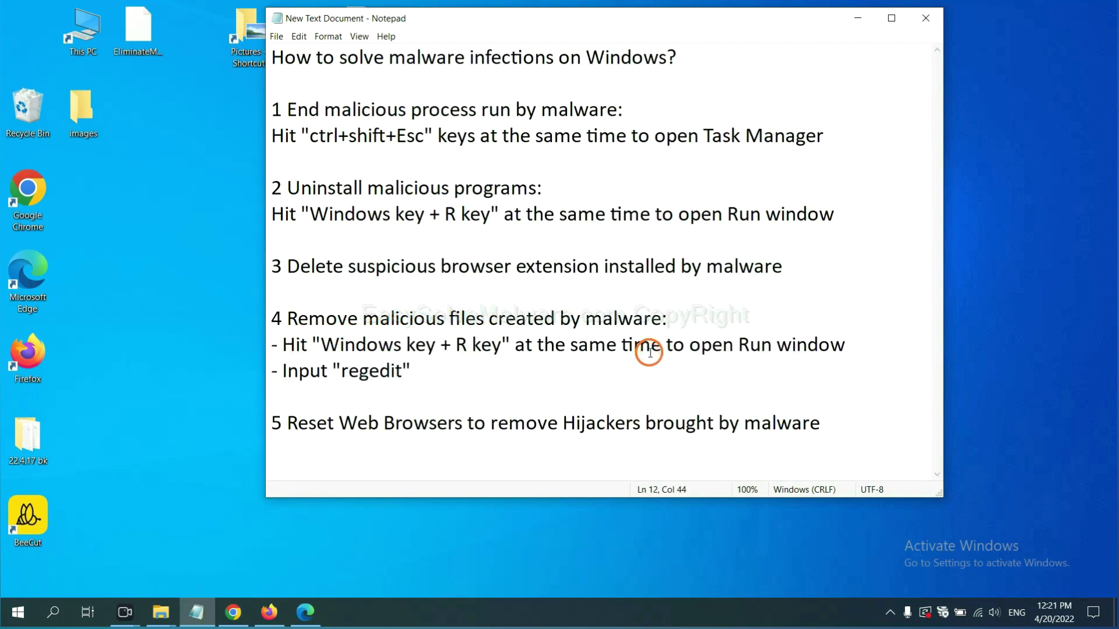
key("super+r")
left_click_drag(207, 442, 894, 232)
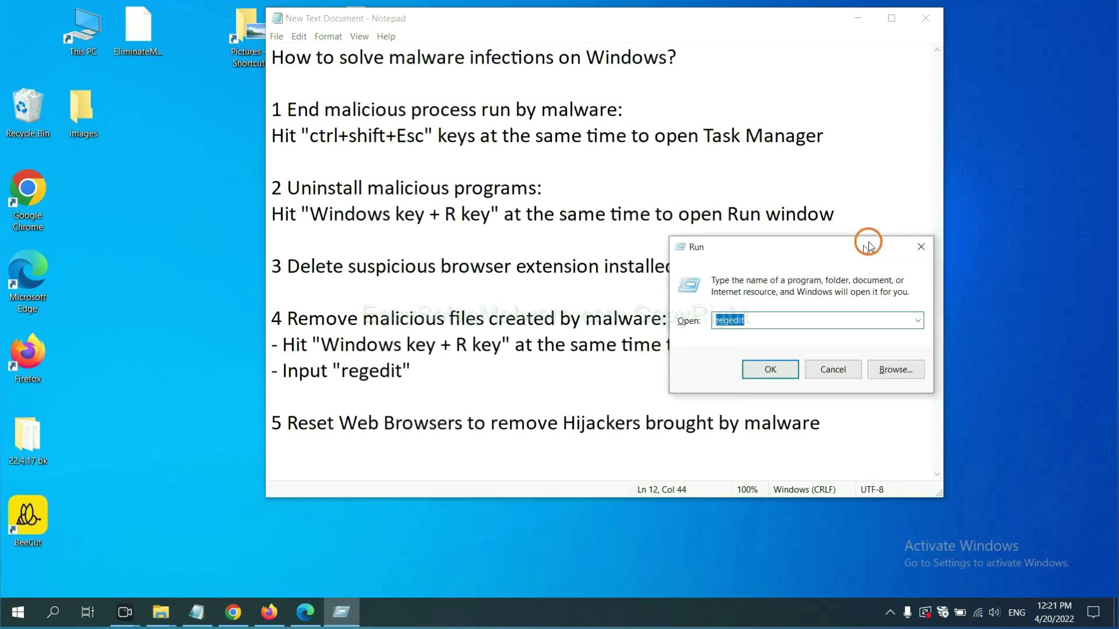
left_click(789, 306)
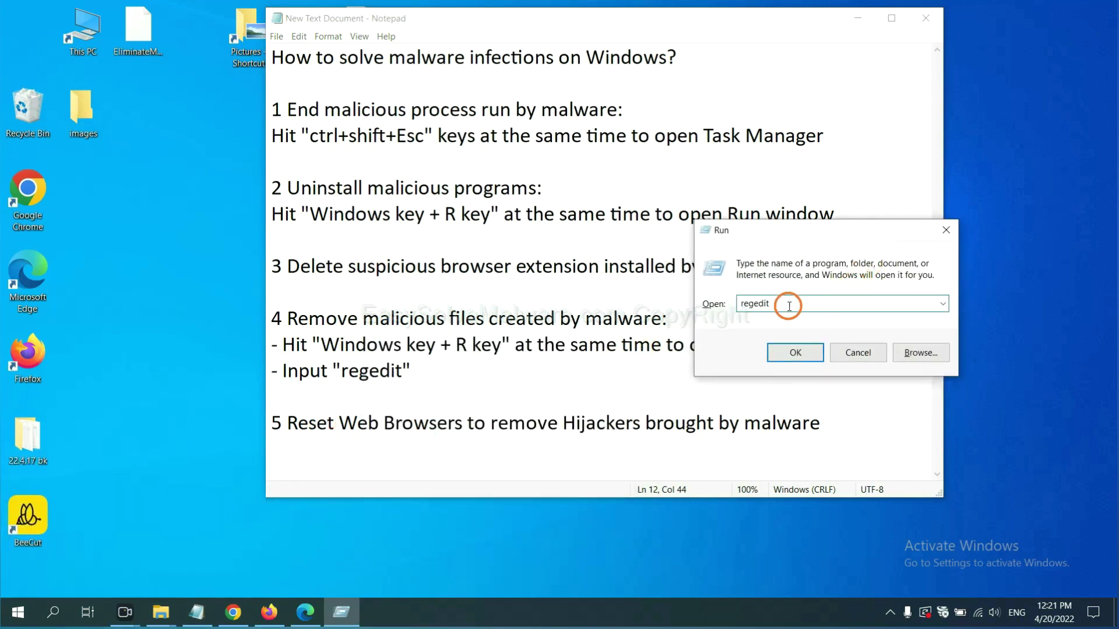
left_click(794, 350)
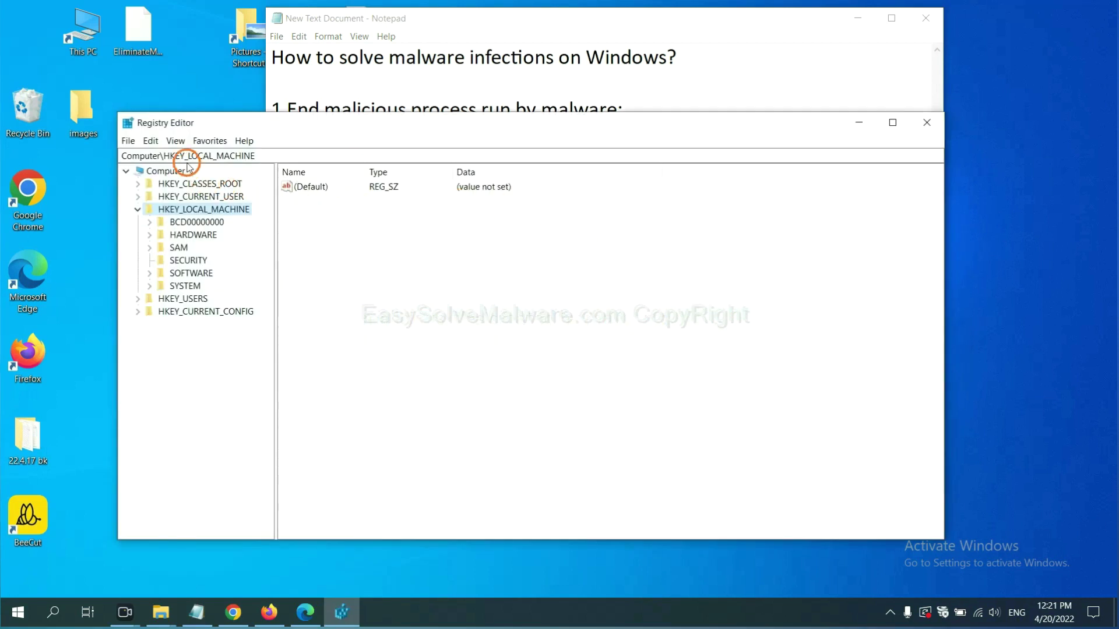
Step: Use Edit > Find to search the registry for the malware name 'be' and jump to the first match
left_click(153, 141)
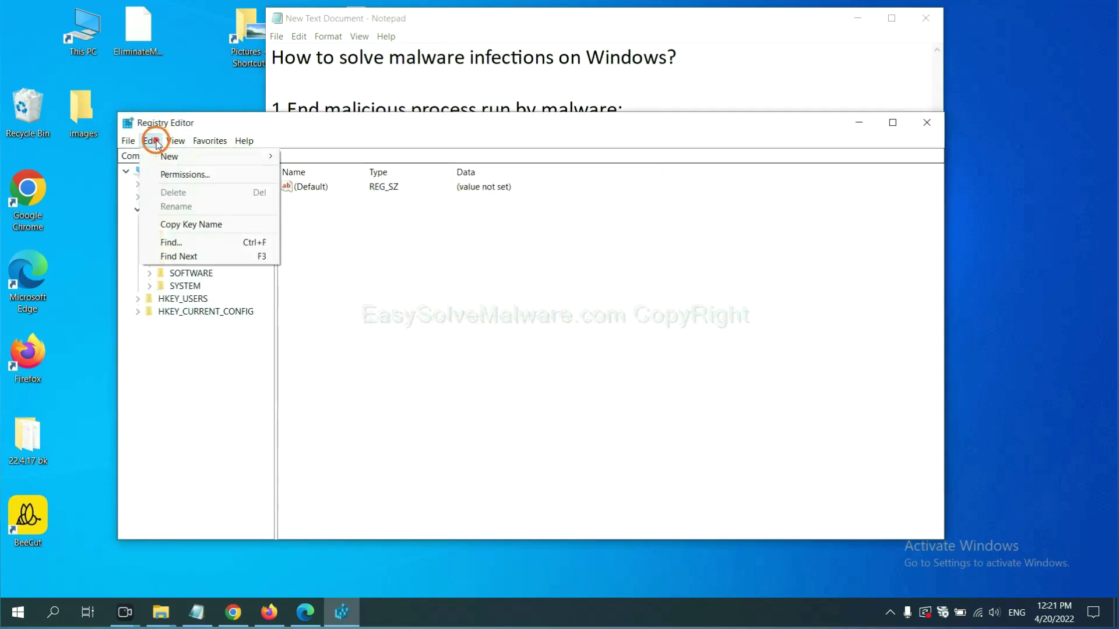
left_click(197, 243)
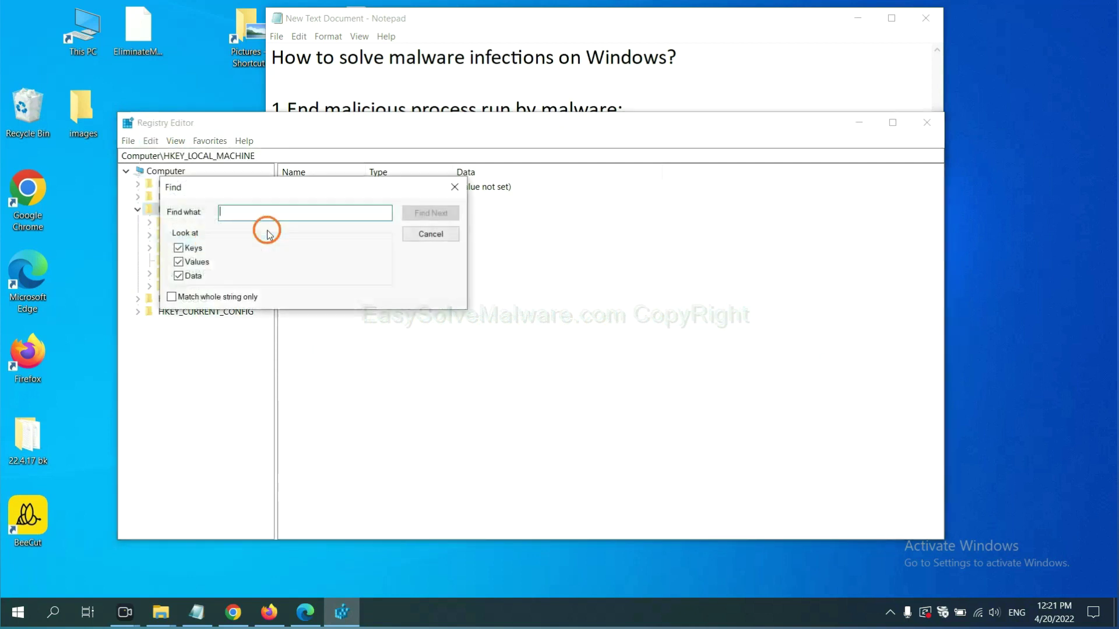
left_click_drag(315, 184, 428, 212)
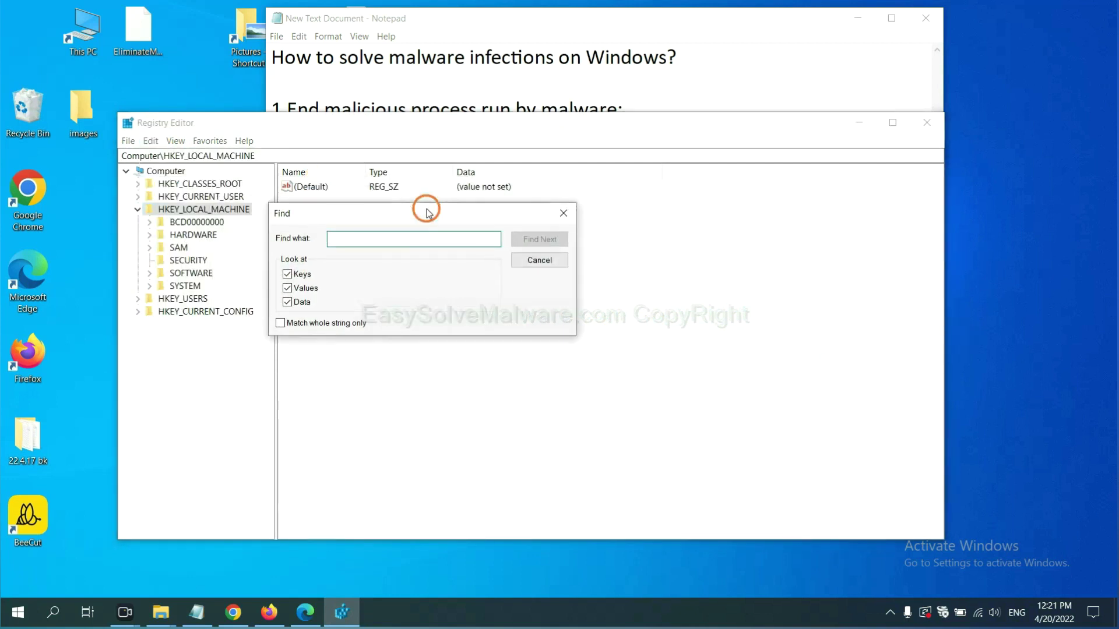
left_click(403, 243)
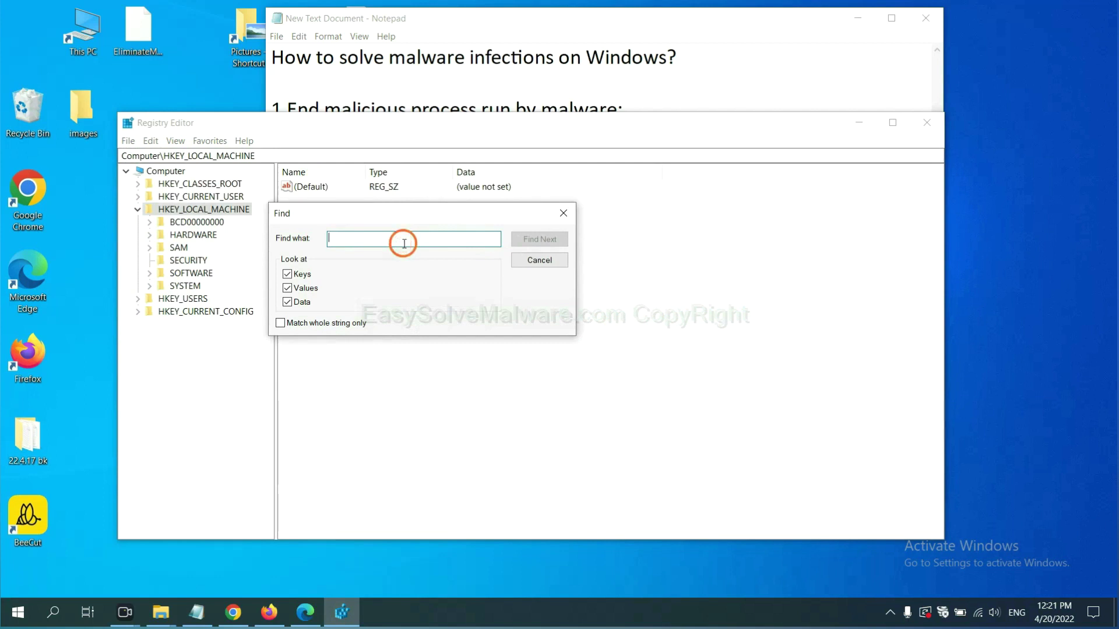
type("be")
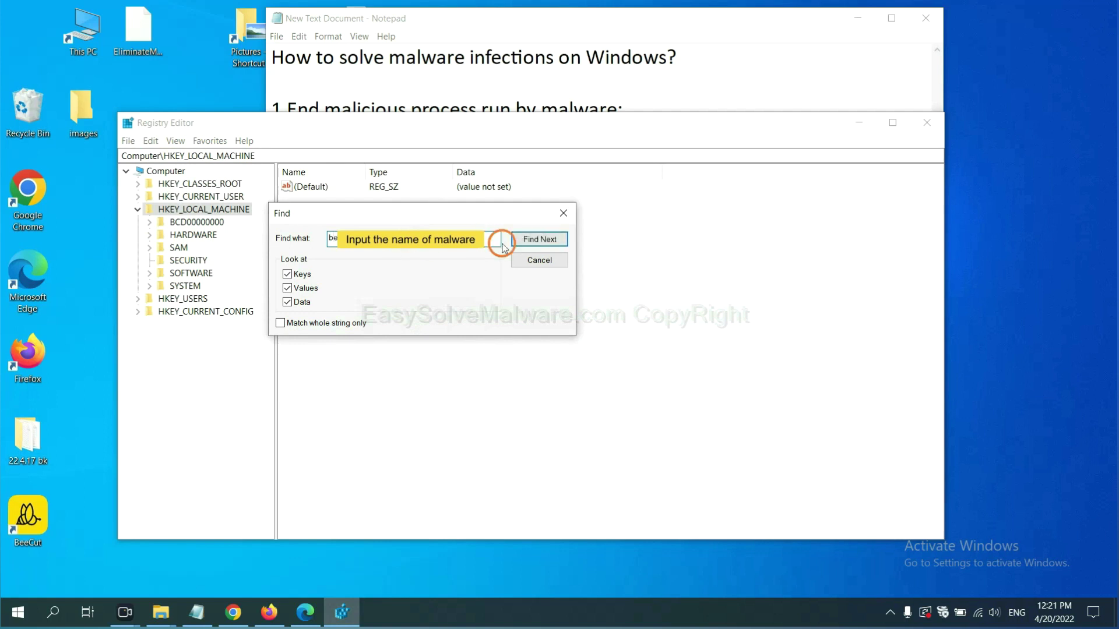
left_click(539, 240)
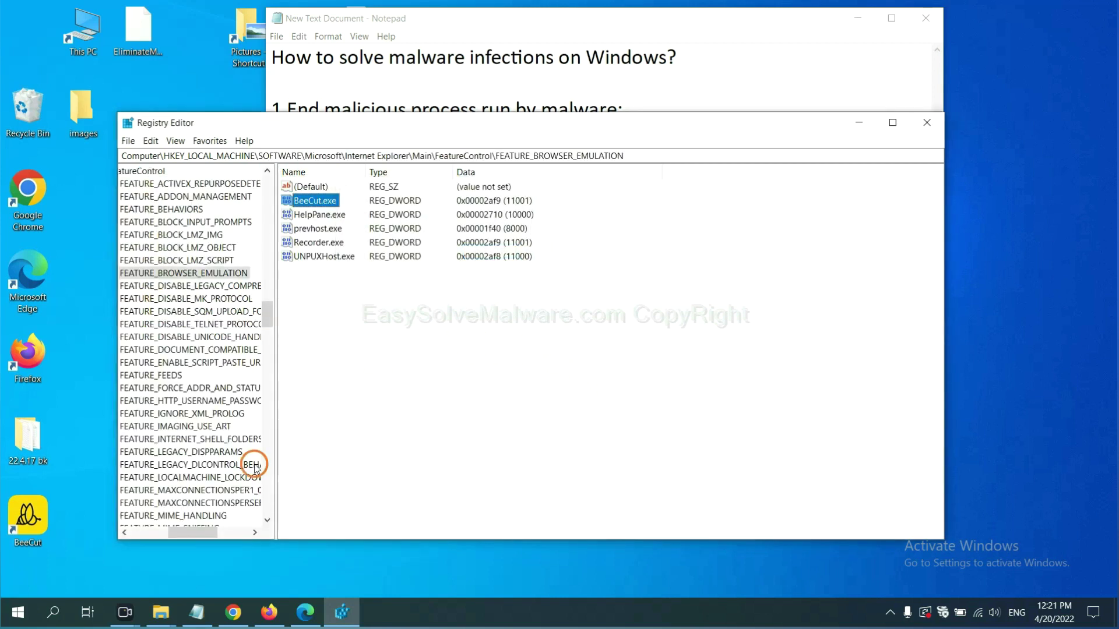
left_click_drag(190, 532, 181, 530)
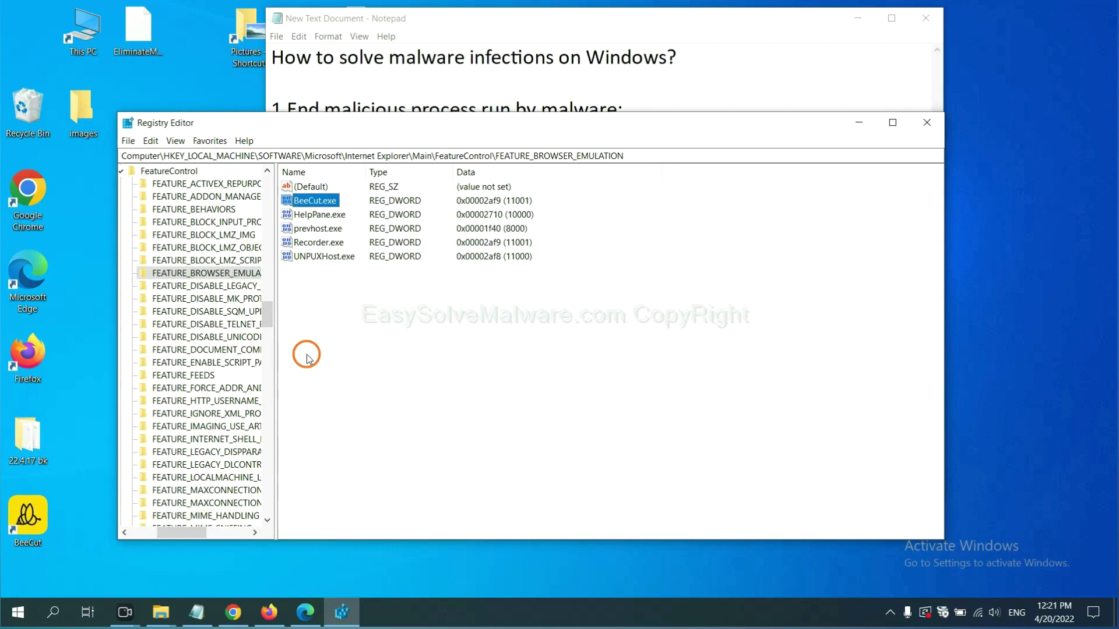
right_click(226, 274)
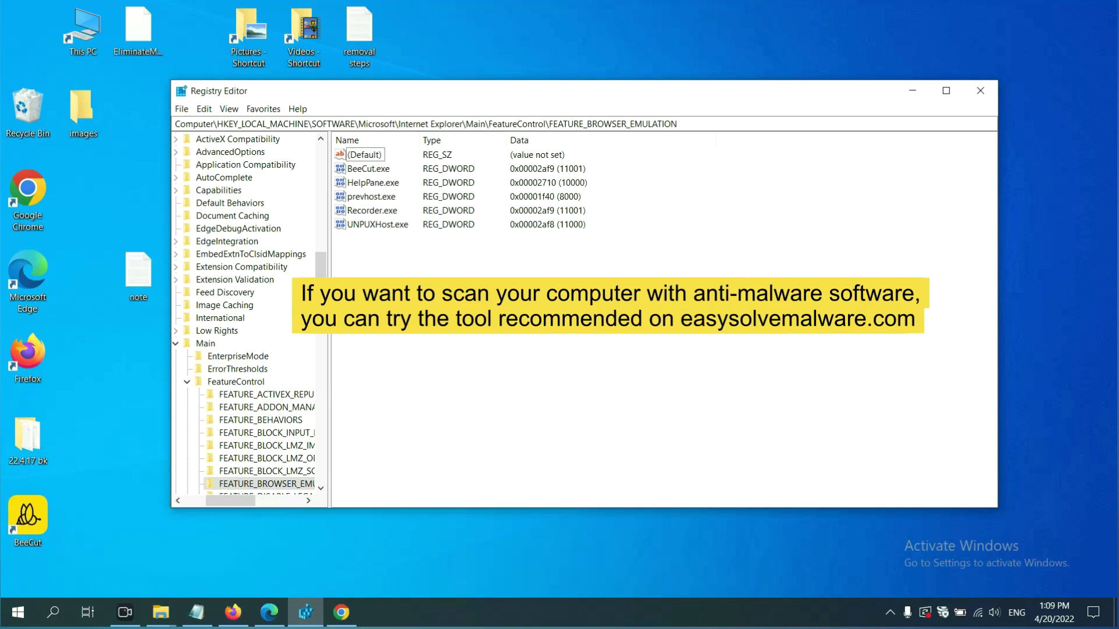
Step: Bring Chrome forward to show the EasySolveMalware.com removal guide and its Quick Menu
left_click(342, 611)
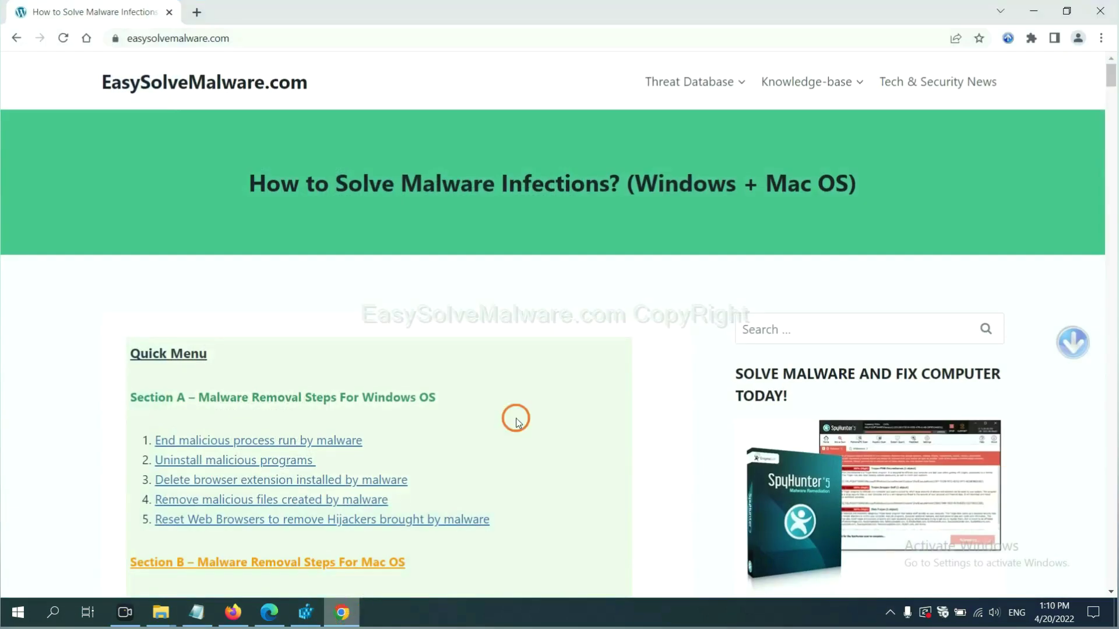
scroll(812, 387, "down", 1)
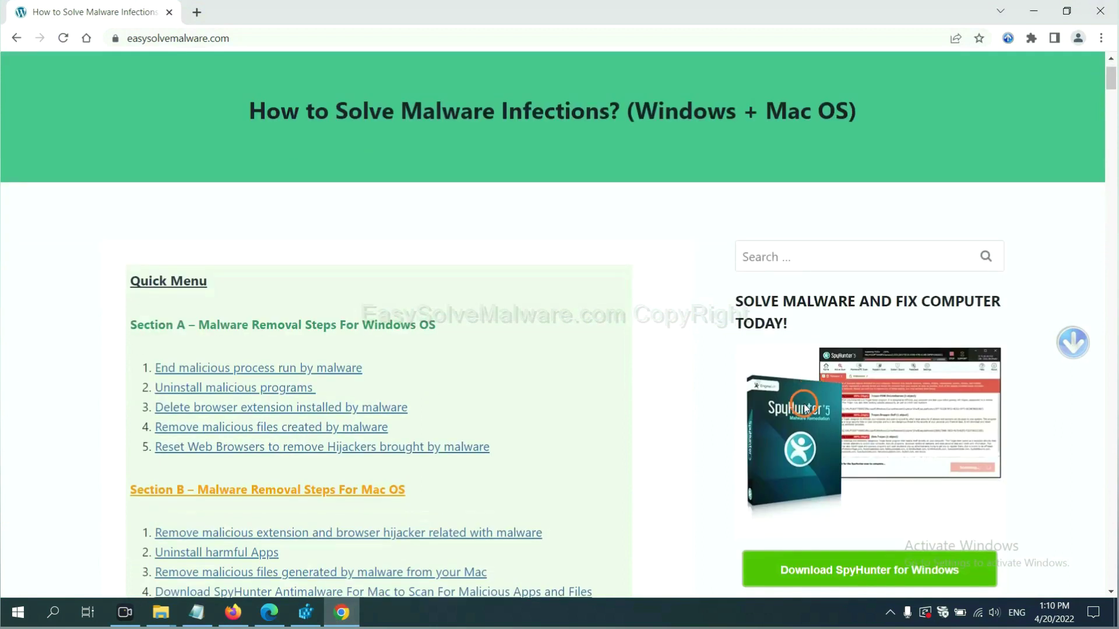
scroll(805, 404, "up", 1)
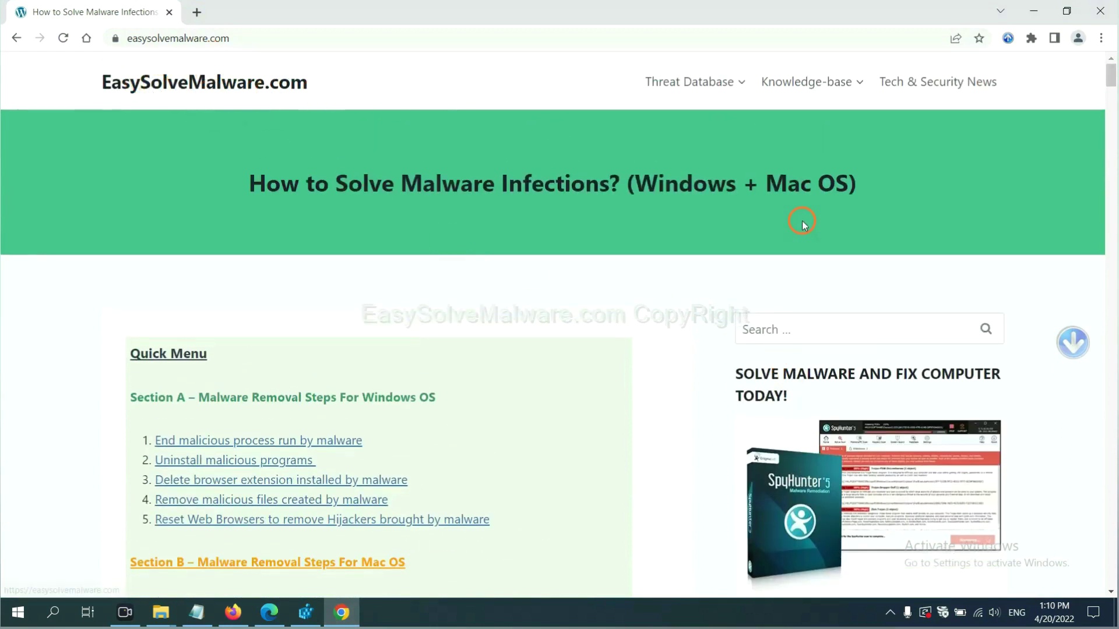
scroll(813, 263, "down", 1)
scroll(909, 385, "down", 2)
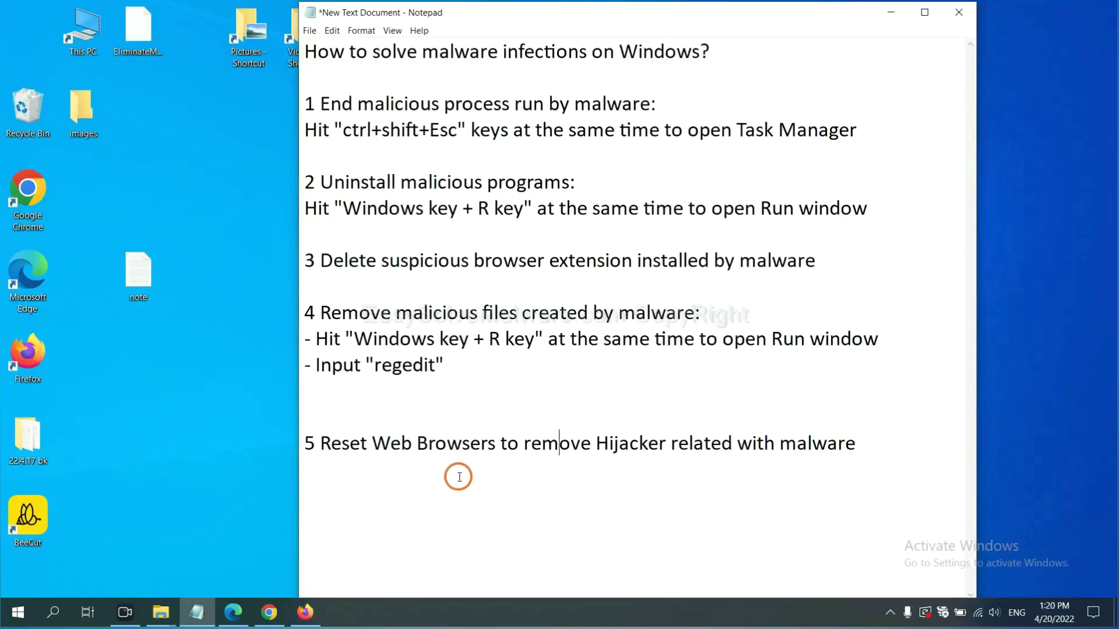
Step: From Chrome Settings search 'reset', bring up the Restore settings to original defaults confirmation
left_click(263, 615)
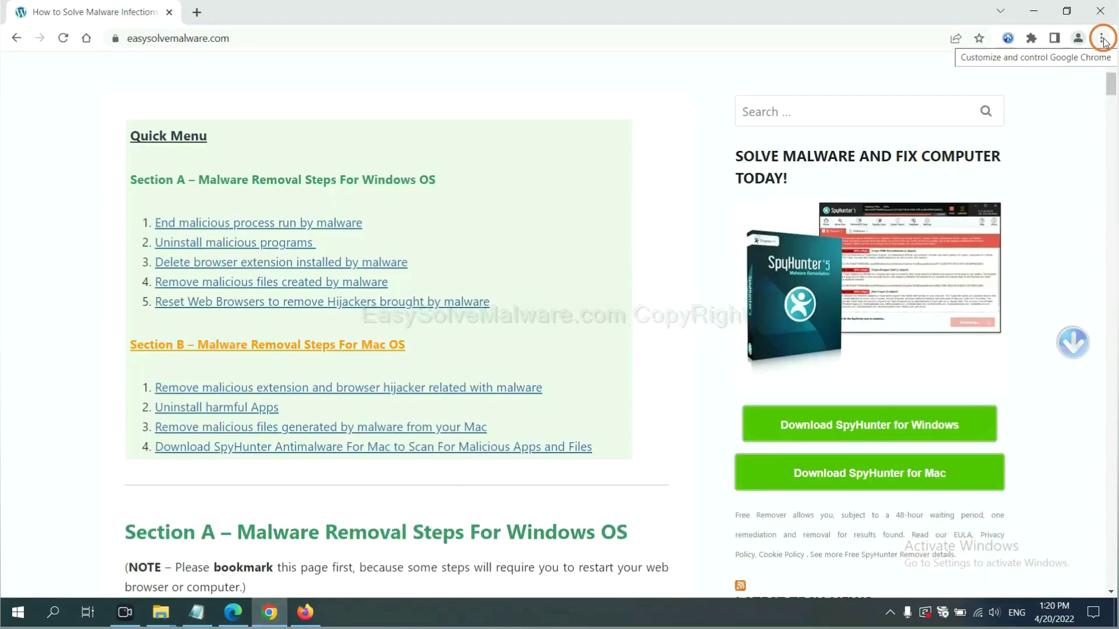
left_click(1102, 39)
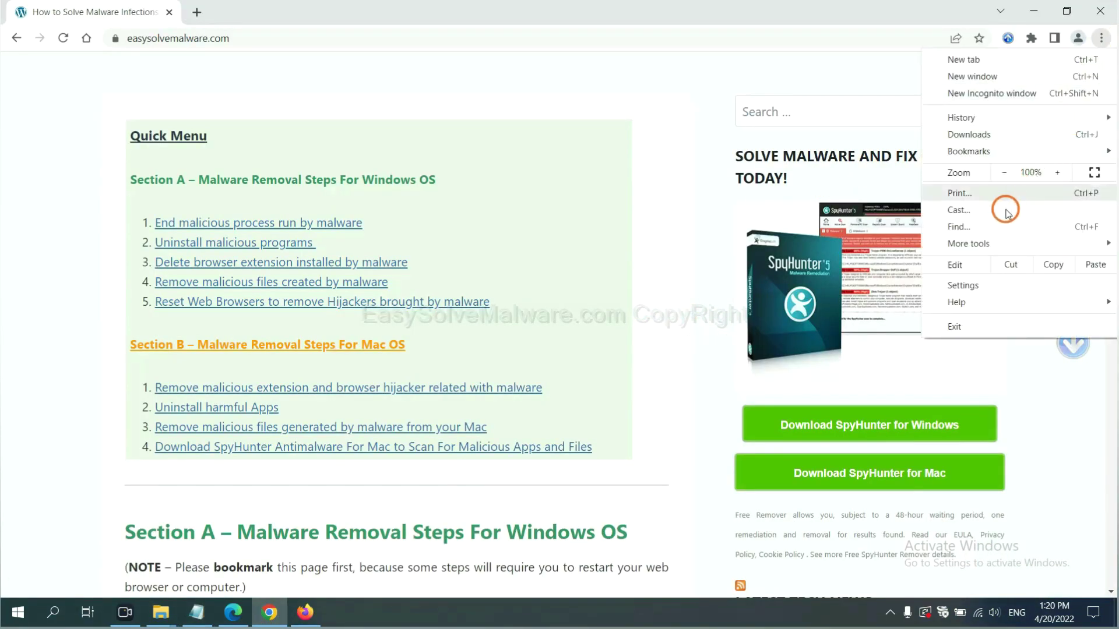
left_click(975, 285)
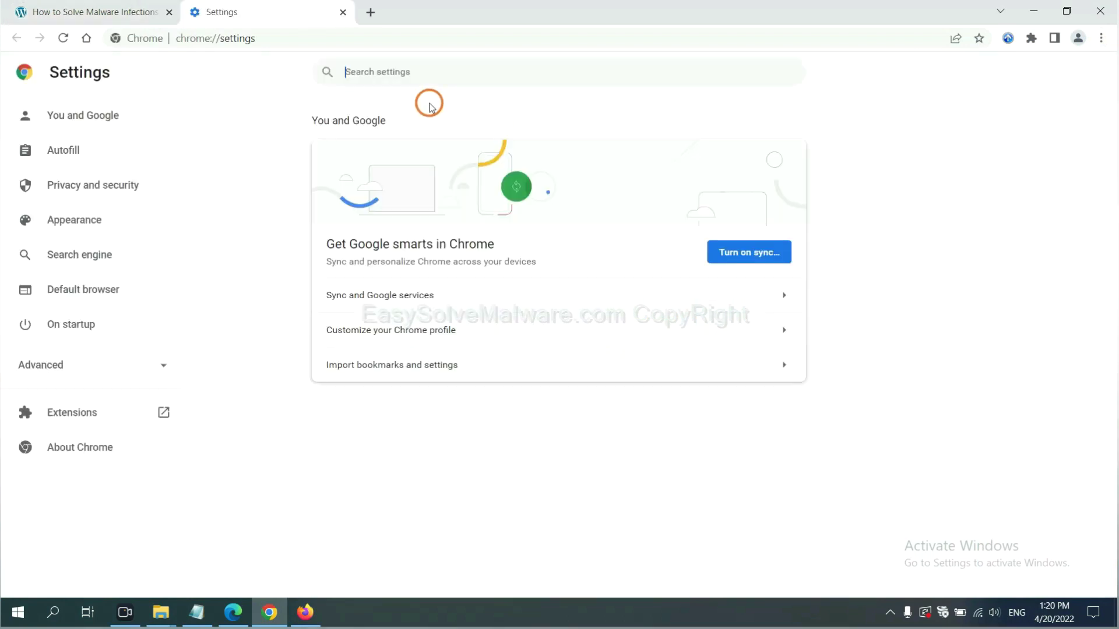
type("reset")
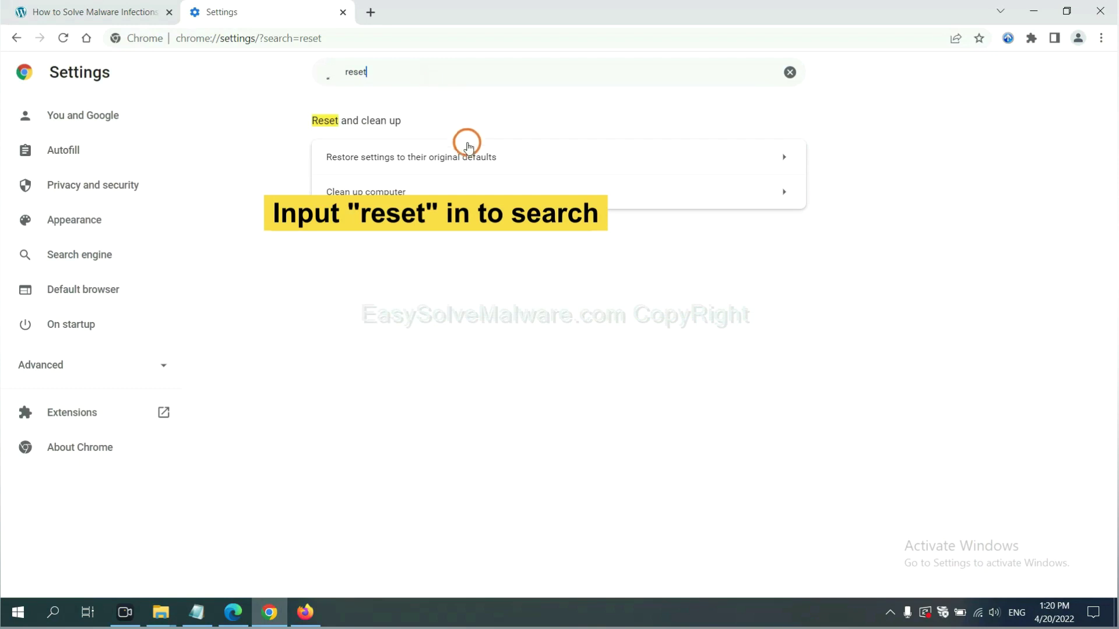
left_click(480, 156)
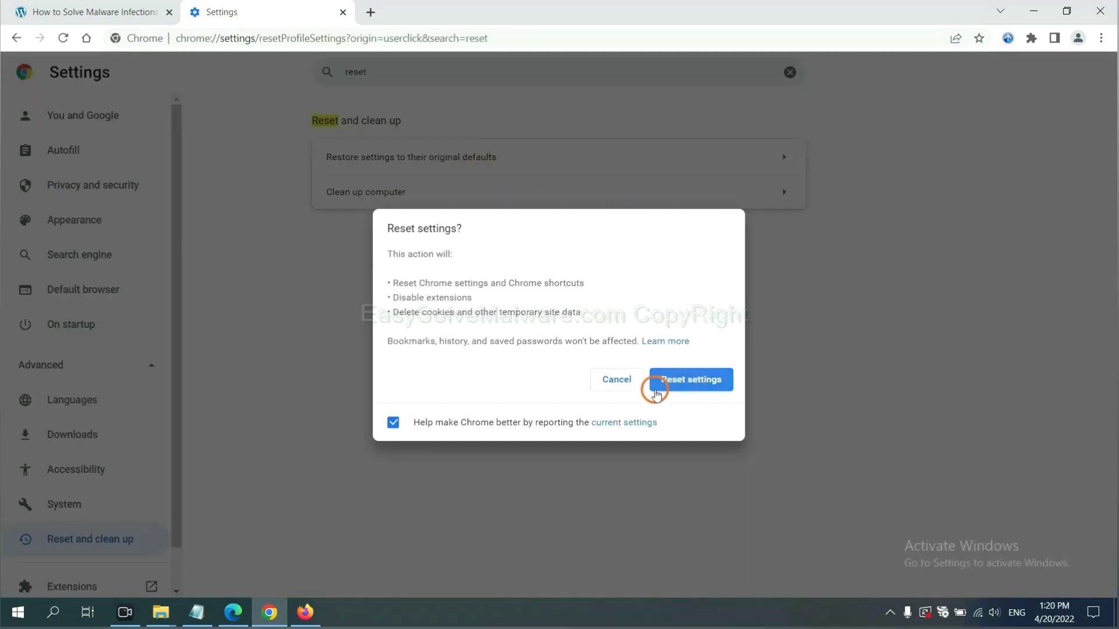
left_click(309, 607)
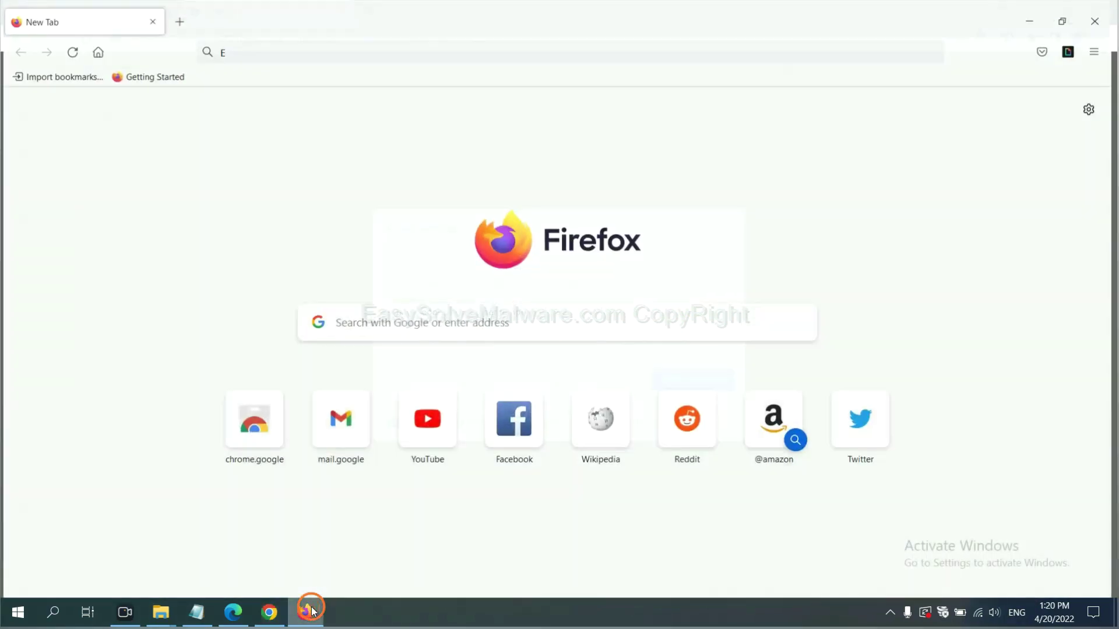
Step: Reach about:support via Help > More troubleshooting information and bring up the Refresh Firefox confirmation
left_click(1099, 49)
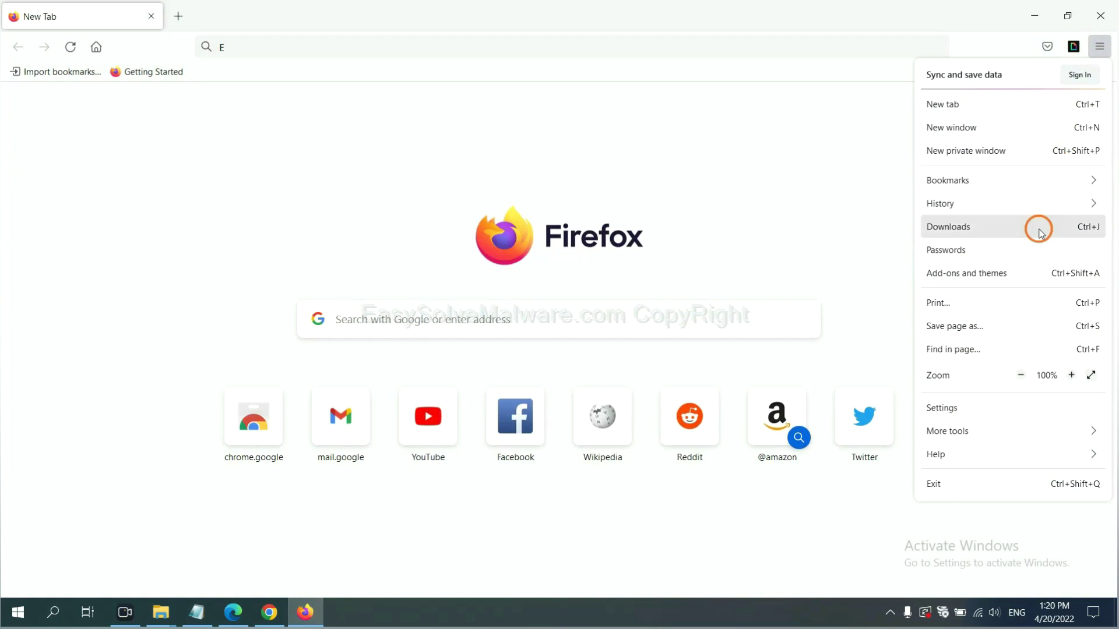
left_click(961, 453)
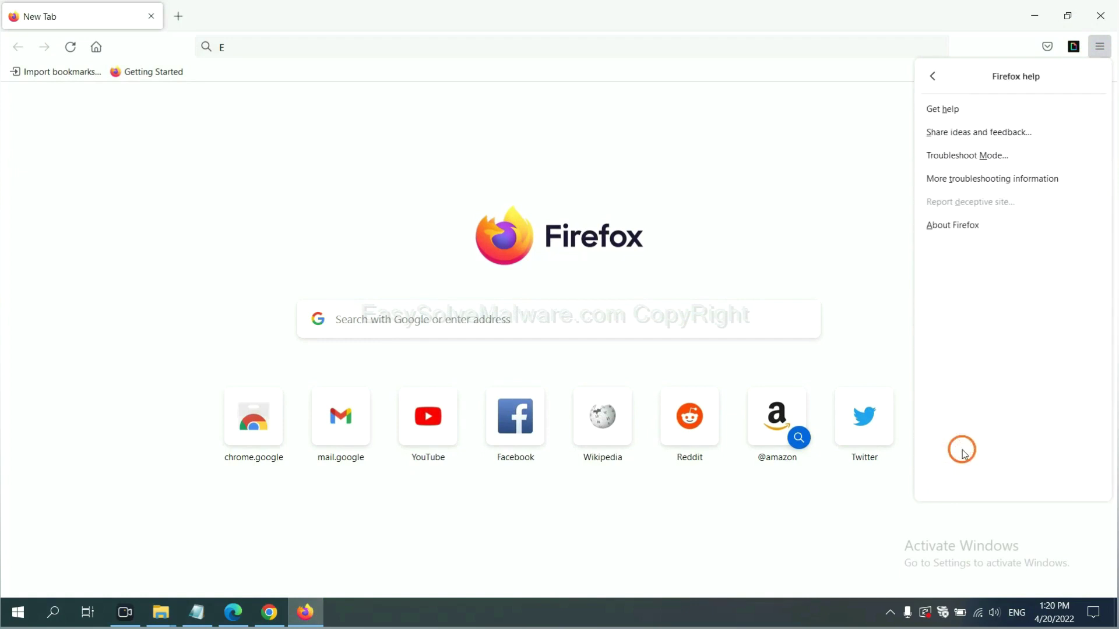
left_click(982, 180)
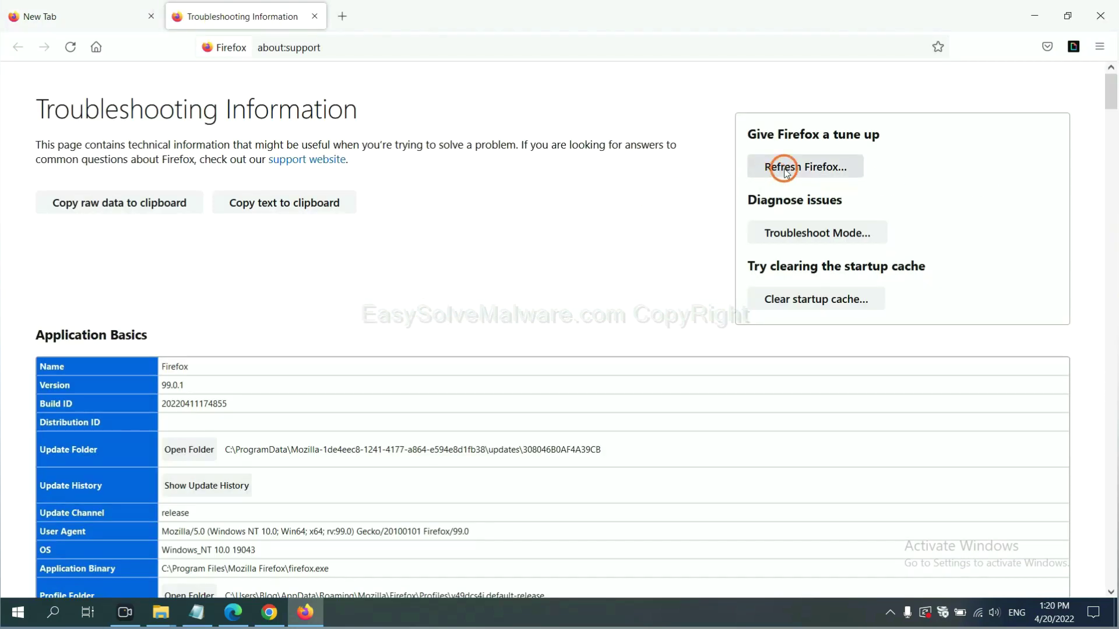
left_click(785, 173)
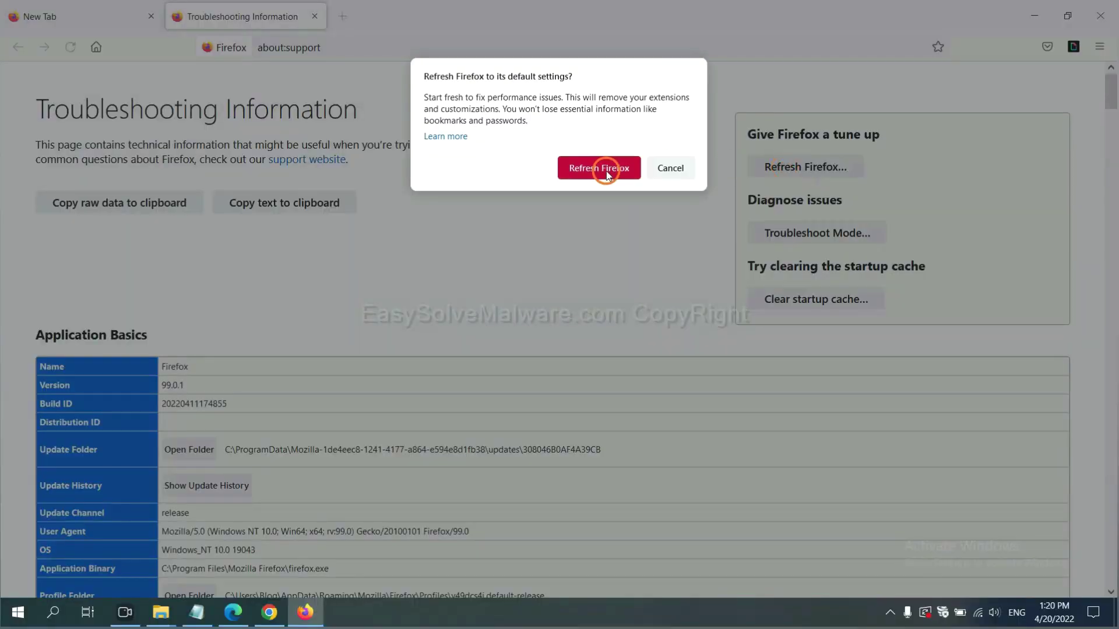
Step: From Edge Settings search 'reset', bring up the Restore settings to default values confirmation
left_click(233, 612)
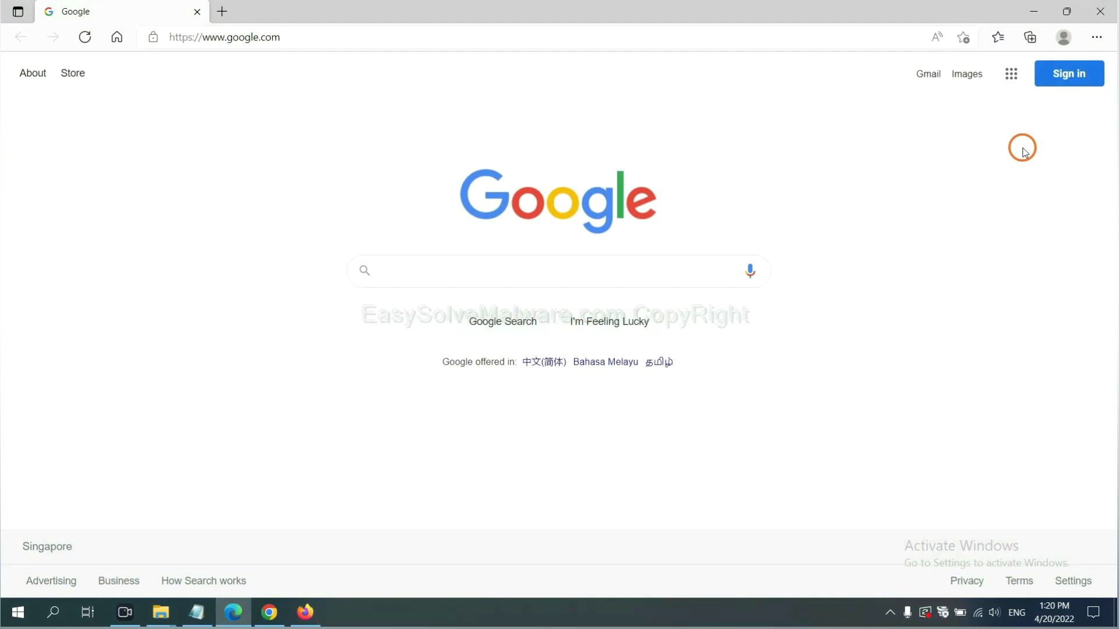
left_click(1097, 38)
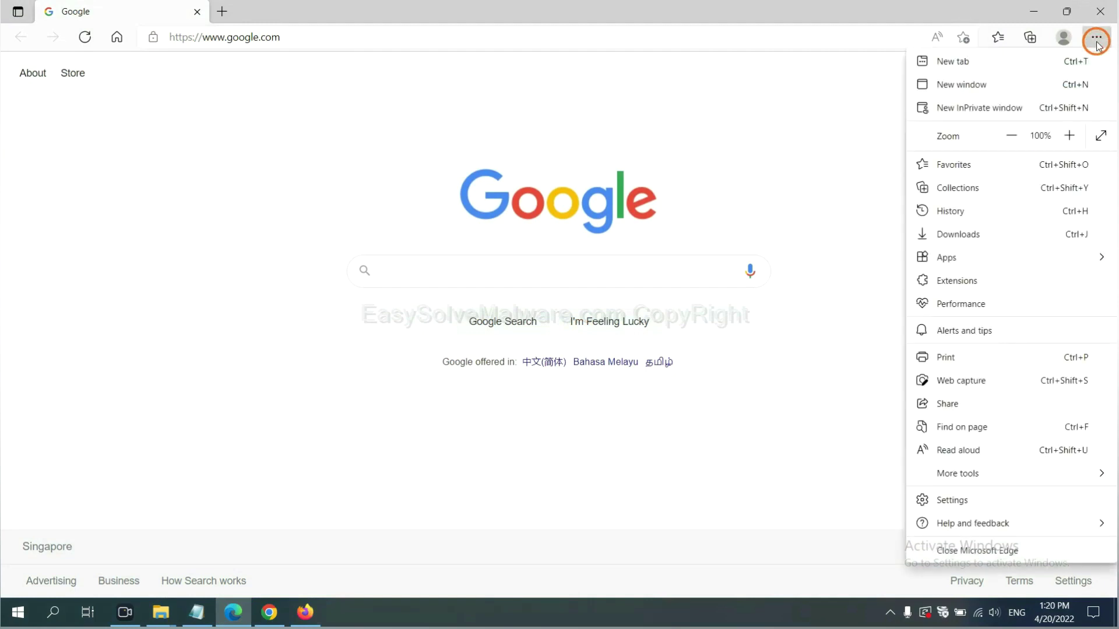
left_click(964, 500)
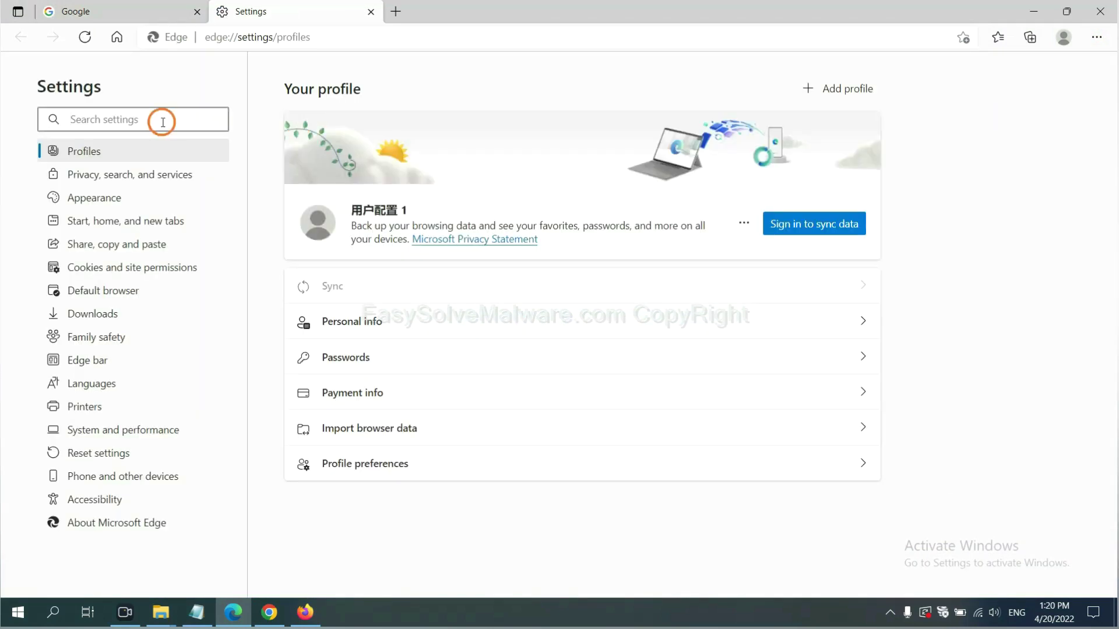
type("re")
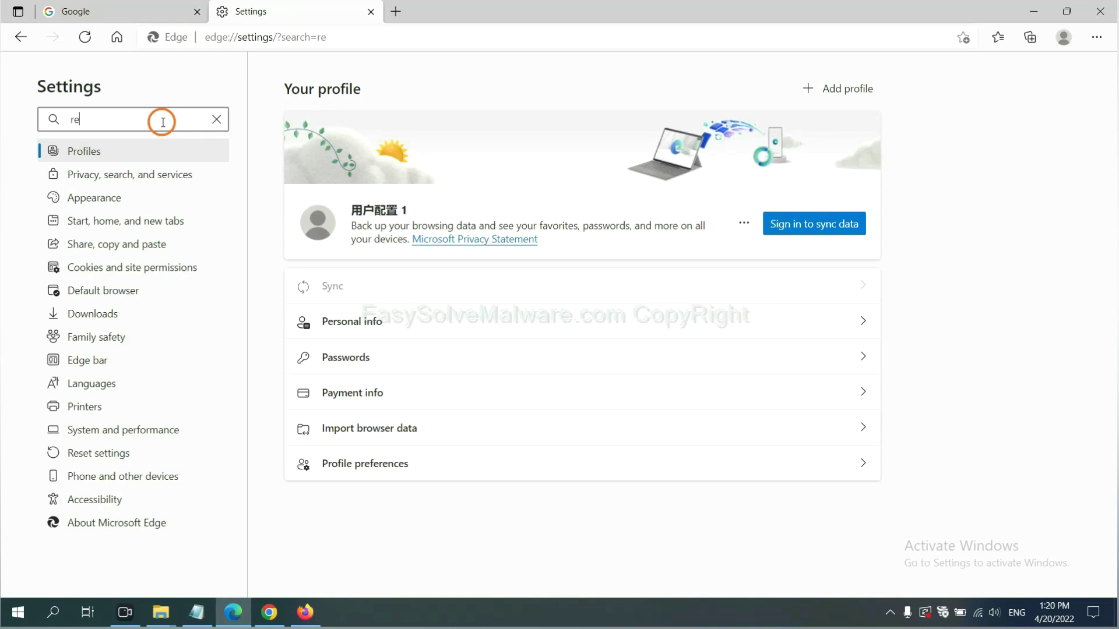
type("set")
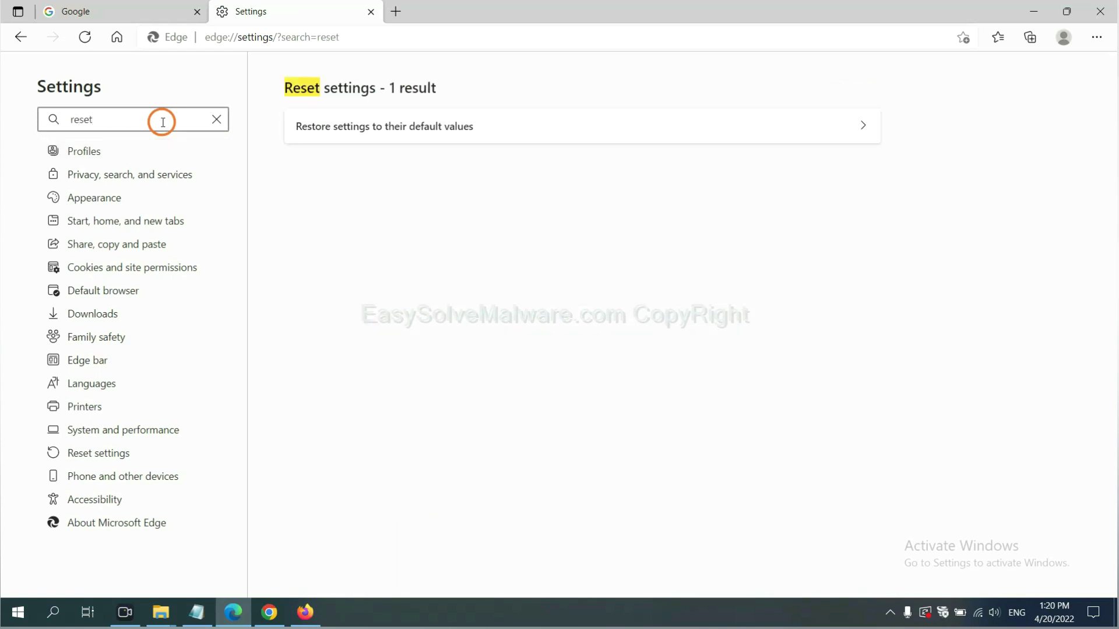
left_click(391, 124)
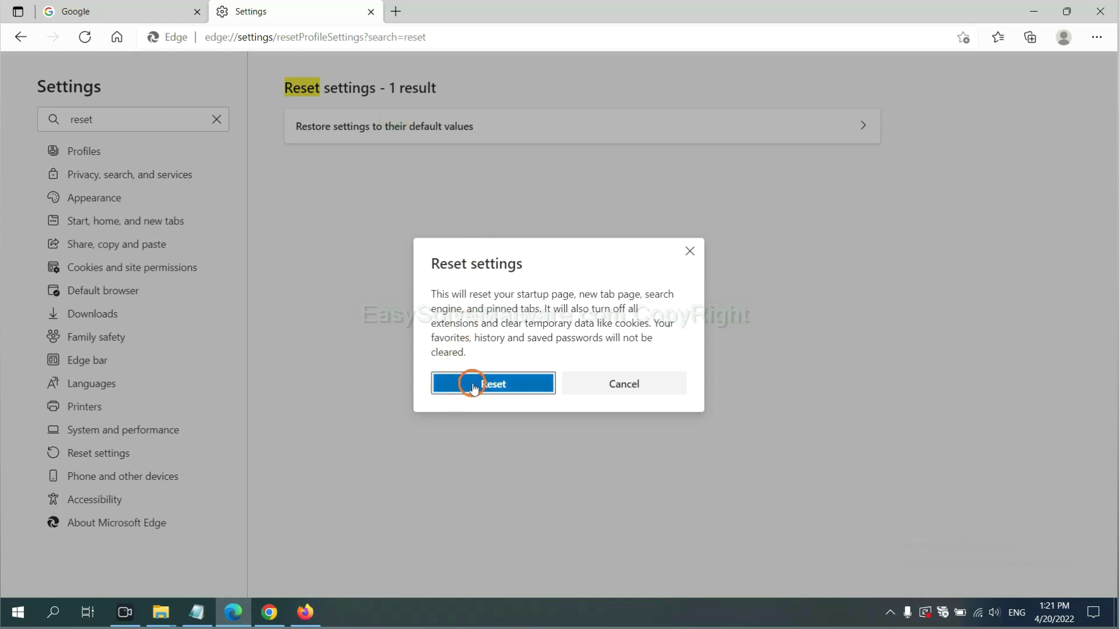